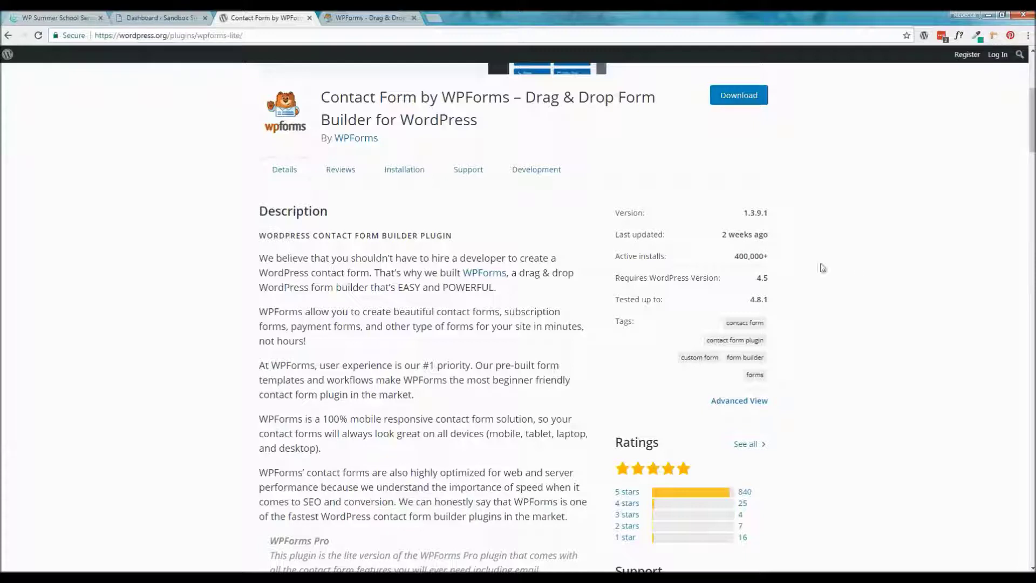
Review the WPForms plugin details and ratings on WordPress.org and close the page
scroll(857, 268, down, 2)
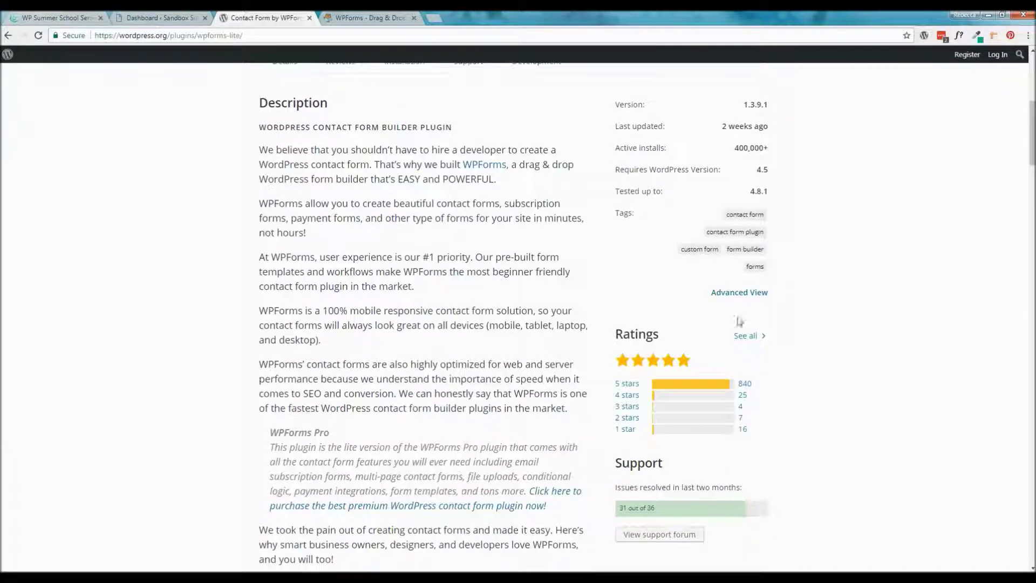
scroll(919, 322, up, 7)
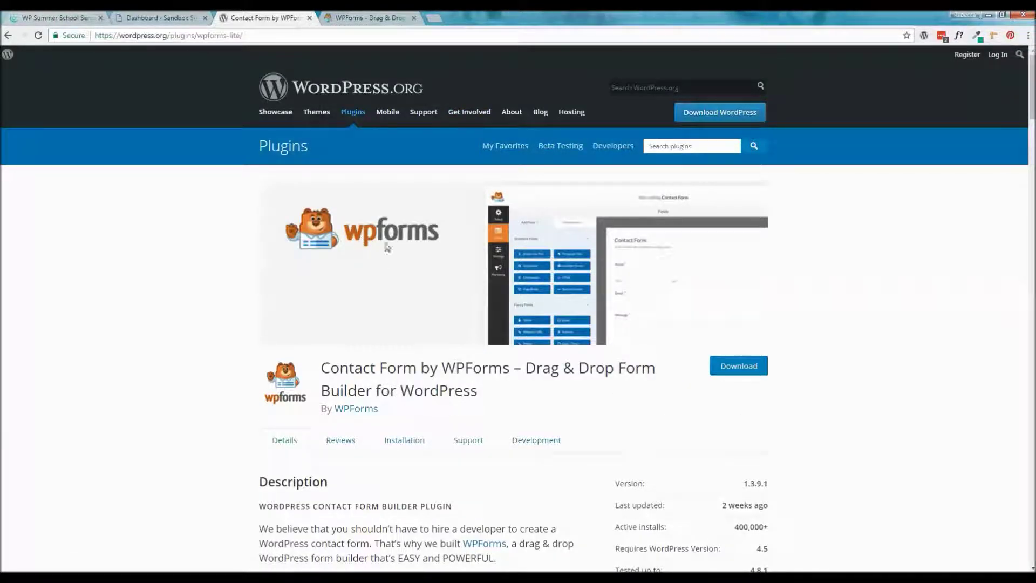
click(309, 18)
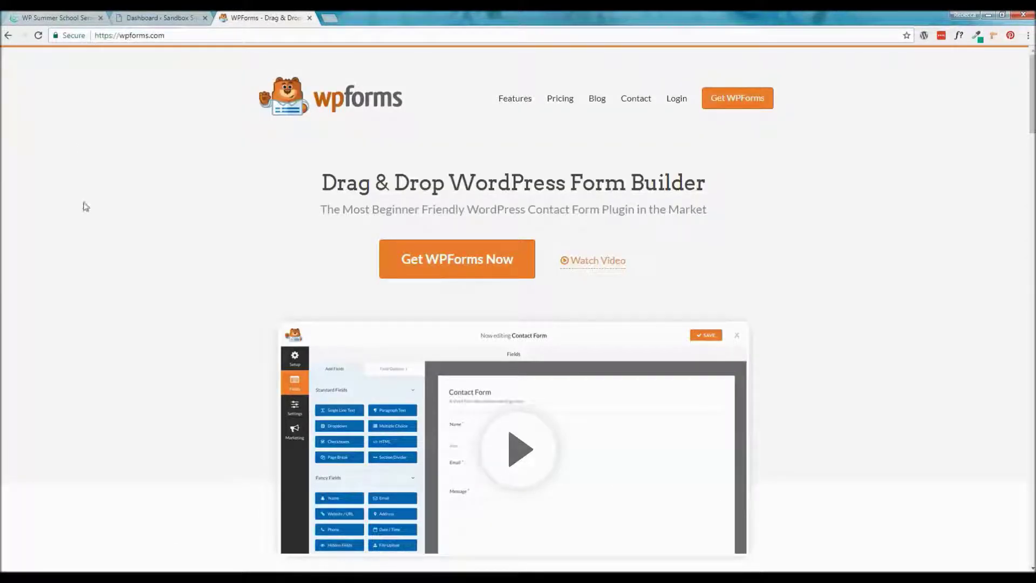
Look through the feature overview on the WPForms home page
scroll(336, 172, down, 8)
scroll(521, 312, down, 5)
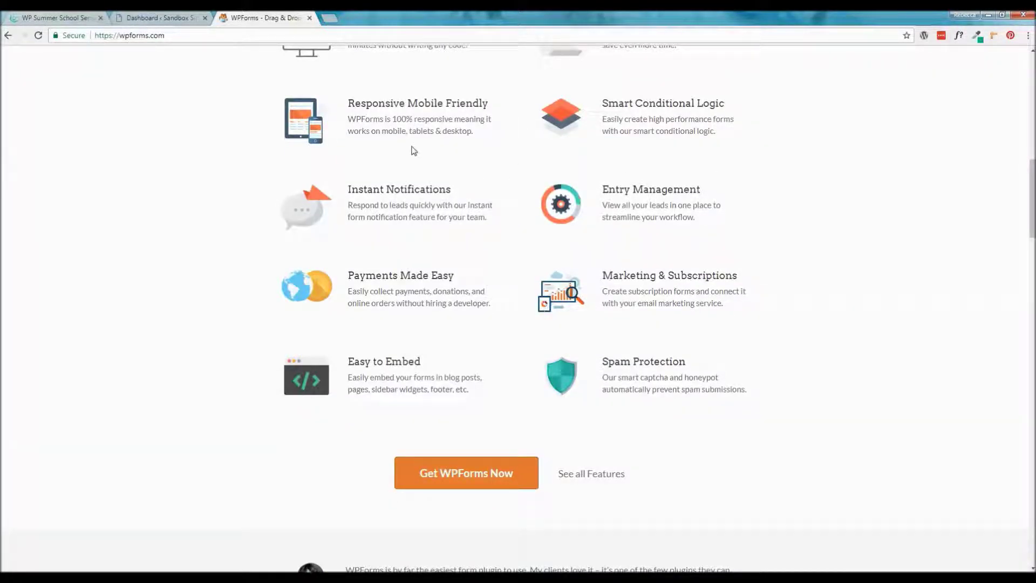
scroll(851, 310, up, 13)
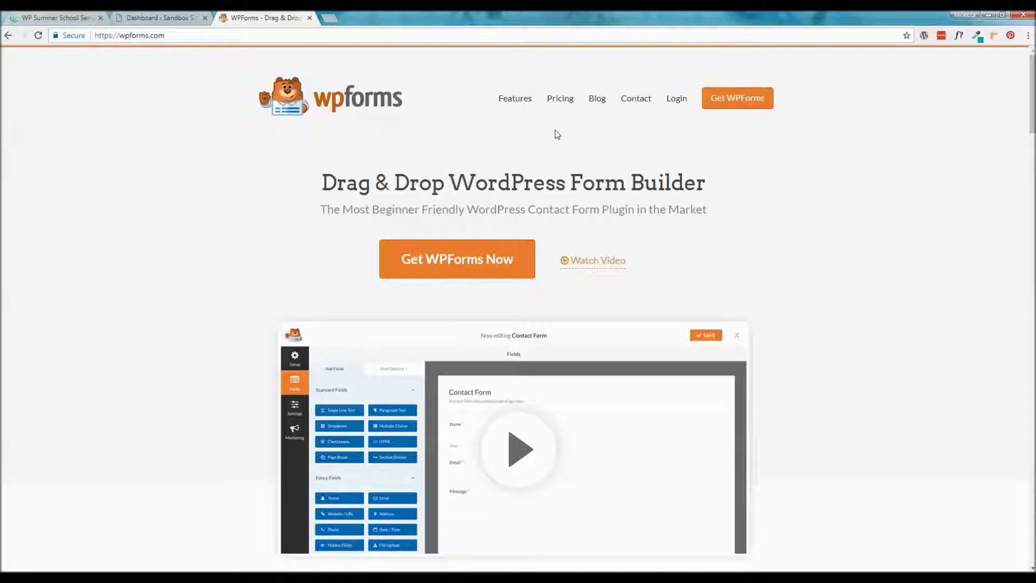
Open the WPForms pricing page and compare the Ultimate, Pro, Plus and Basic plans
click(561, 104)
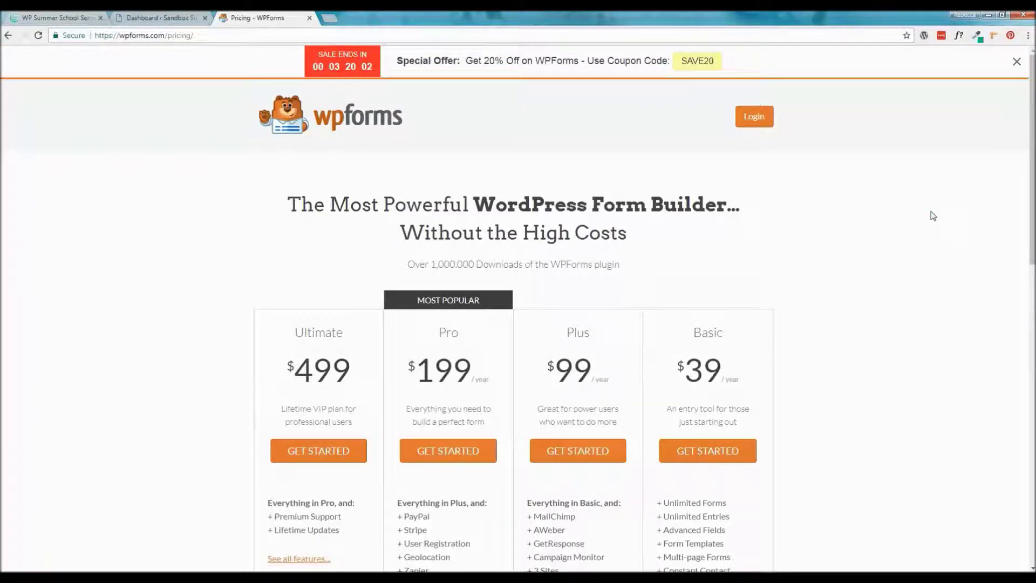
scroll(934, 219, down, 3)
scroll(935, 222, up, 1)
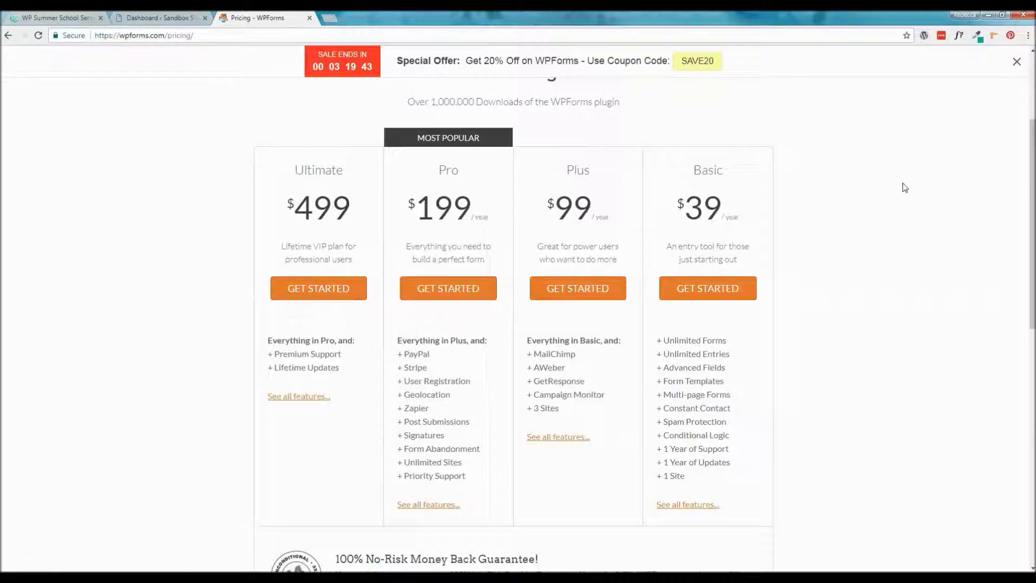
scroll(910, 193, down, 2)
scroll(792, 150, up, 1)
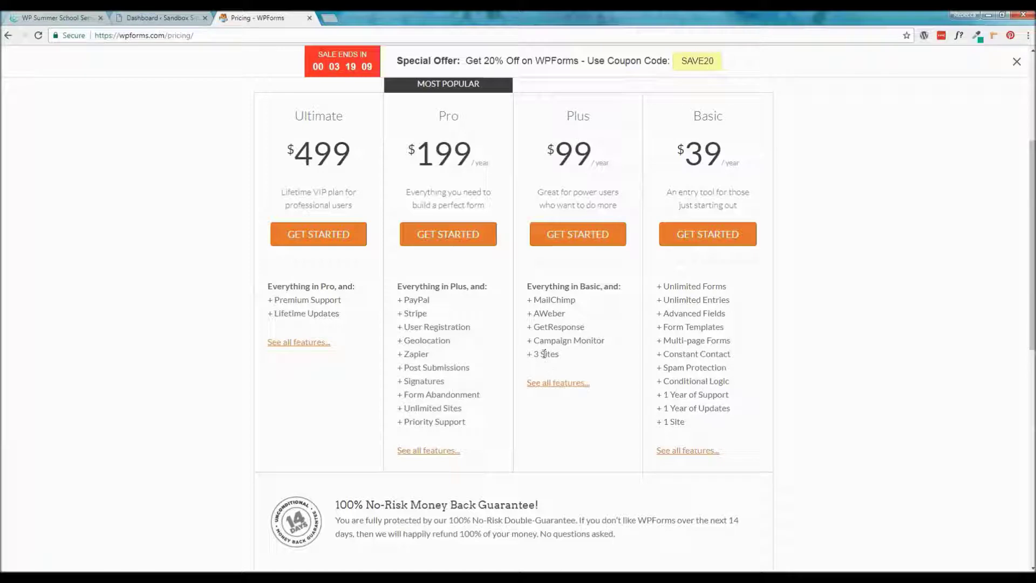
Examine the Plus plan's site allowance and email marketing integrations, and close the pricing page
drag(534, 353, 565, 354)
click(573, 366)
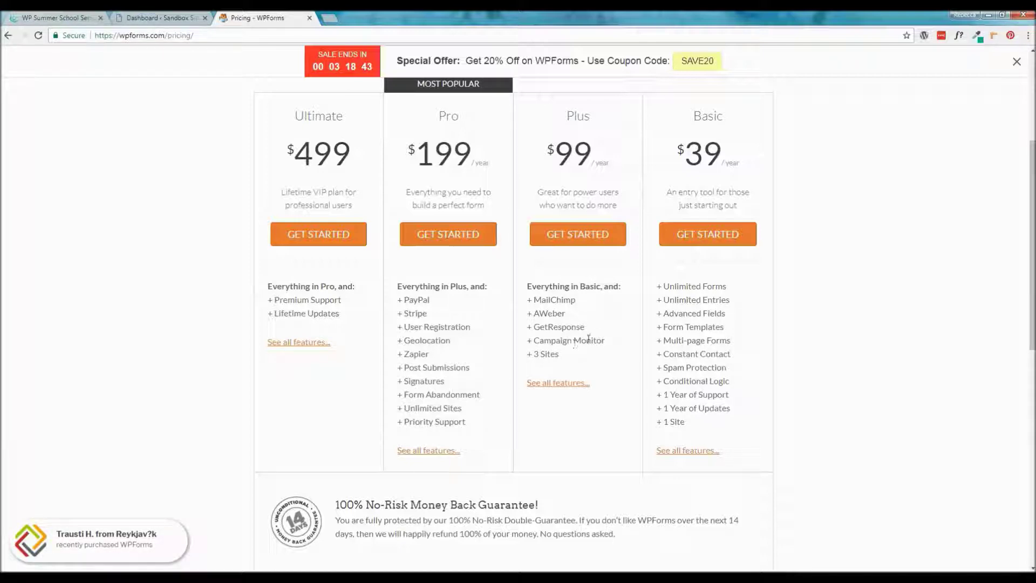
drag(577, 300, 535, 300)
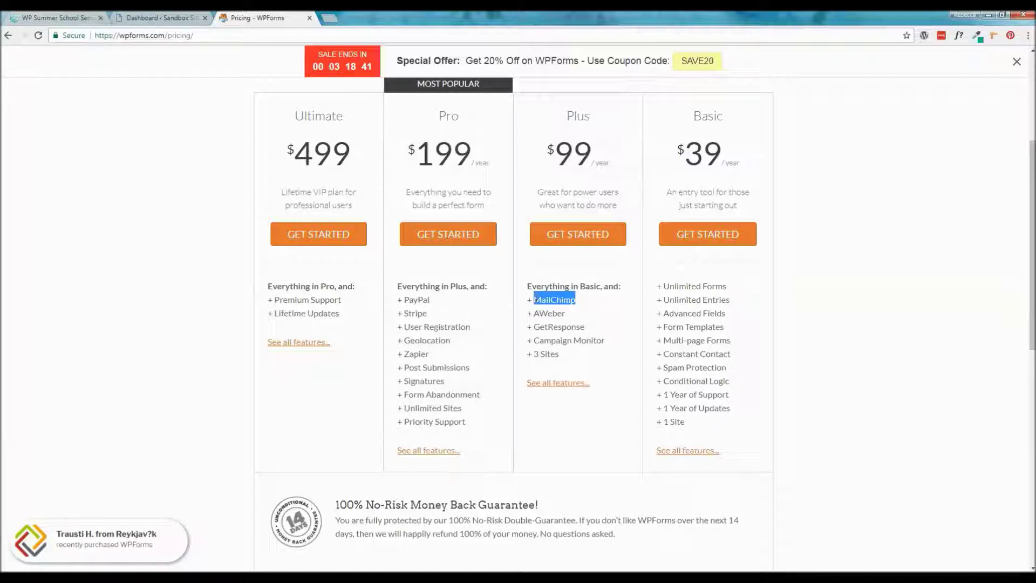
click(594, 306)
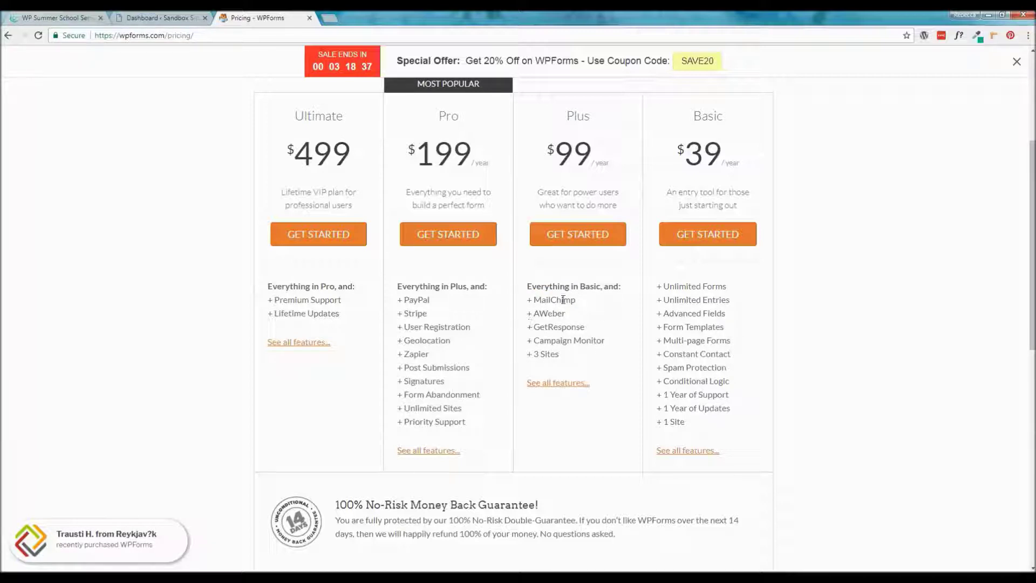
drag(546, 301, 614, 334)
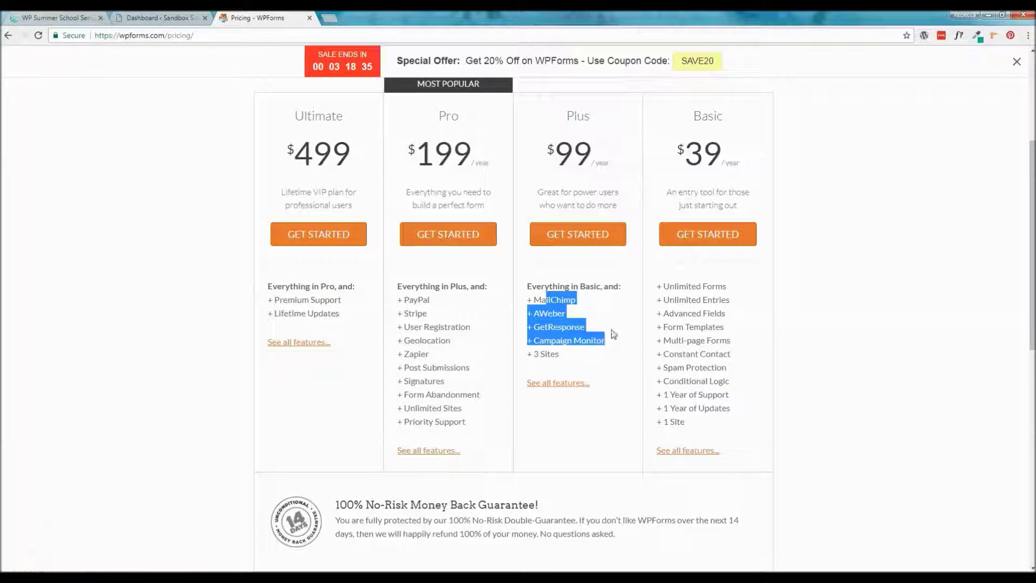
click(614, 335)
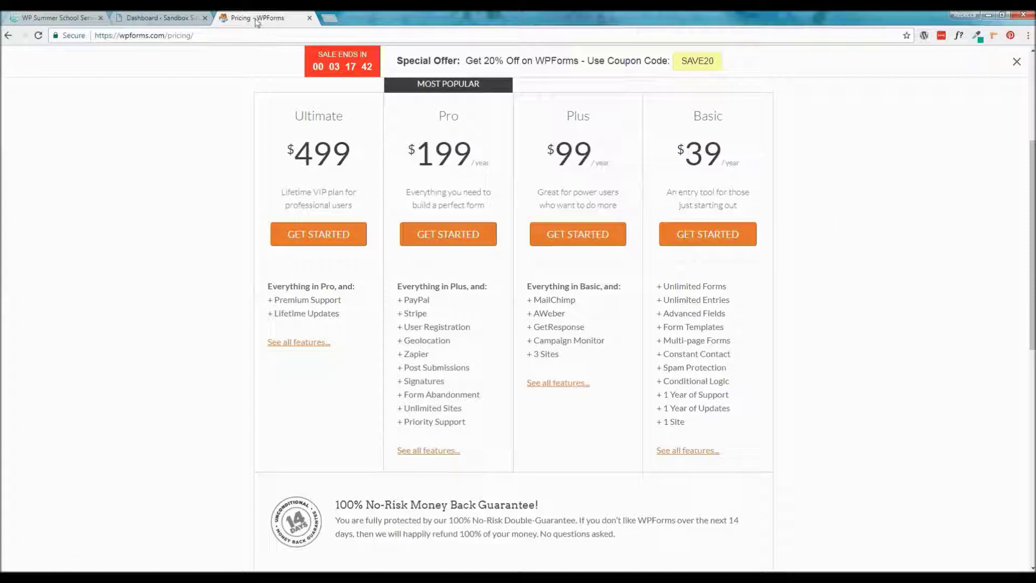
click(309, 18)
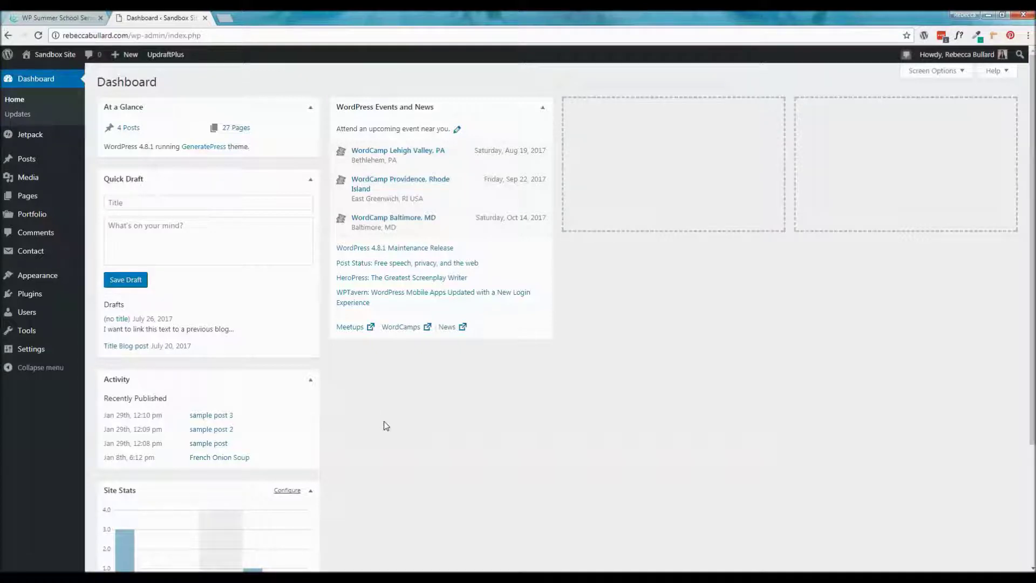
Search for new plugins with the keyword "wpforms" and install and activate Contact Form by WPForms
mouse_move(38, 300)
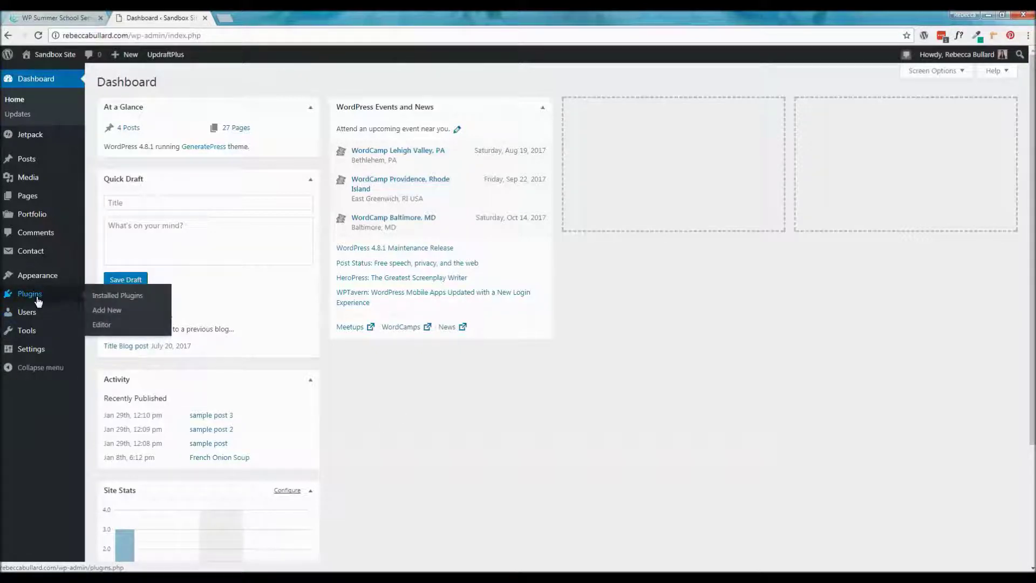
click(106, 310)
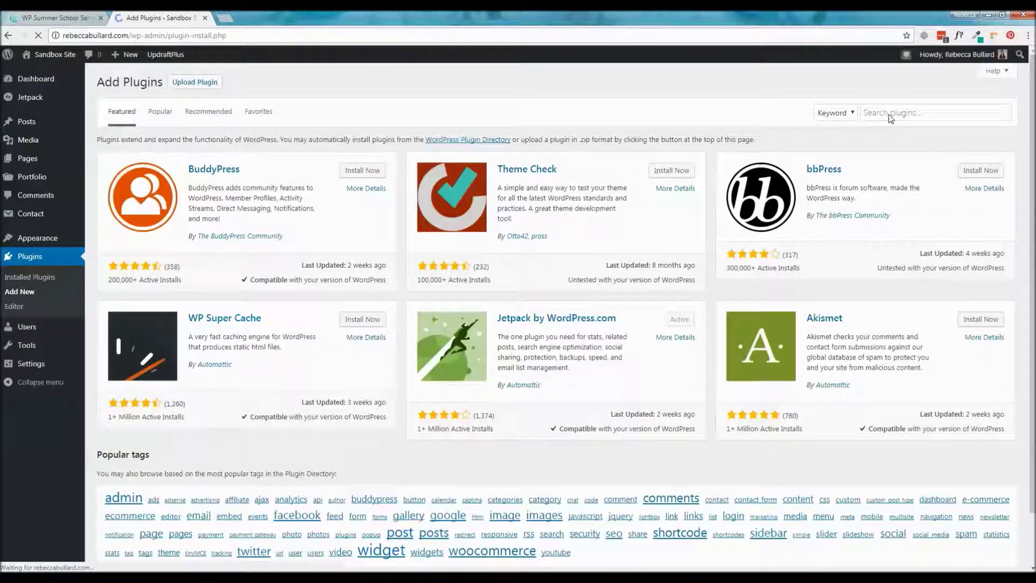
click(890, 113)
text(wpfor)
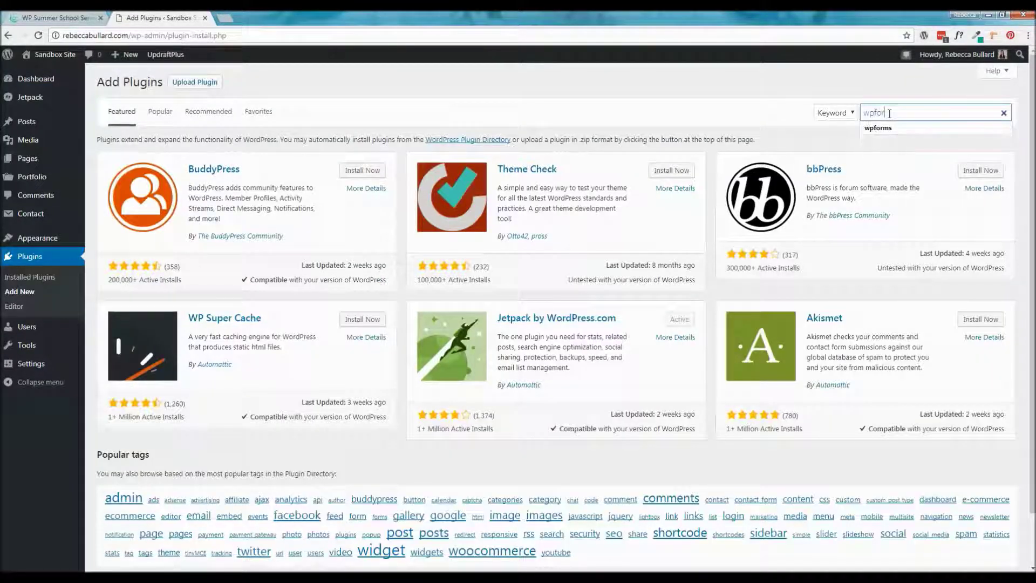
text(ms)
key(Return)
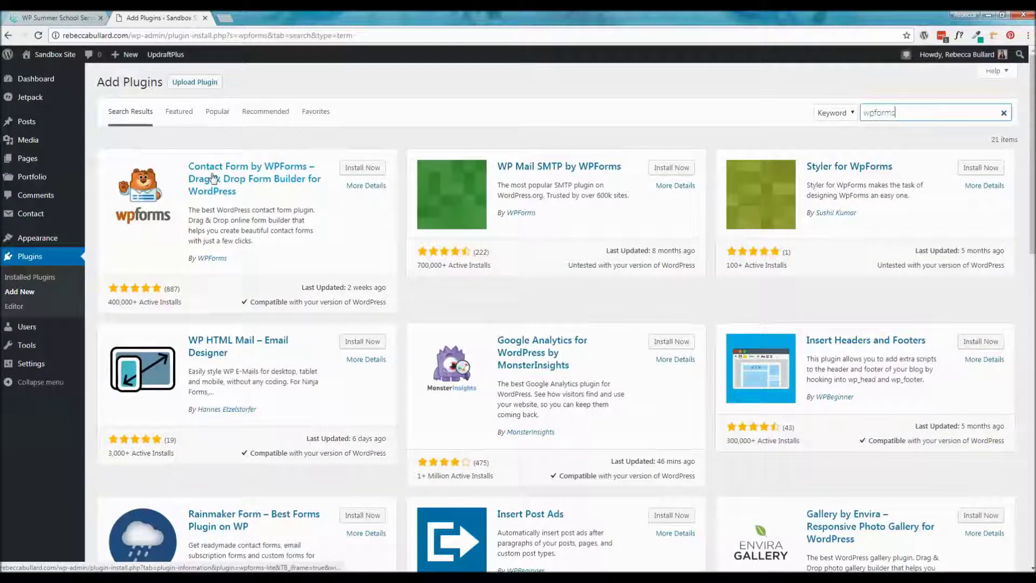
click(350, 170)
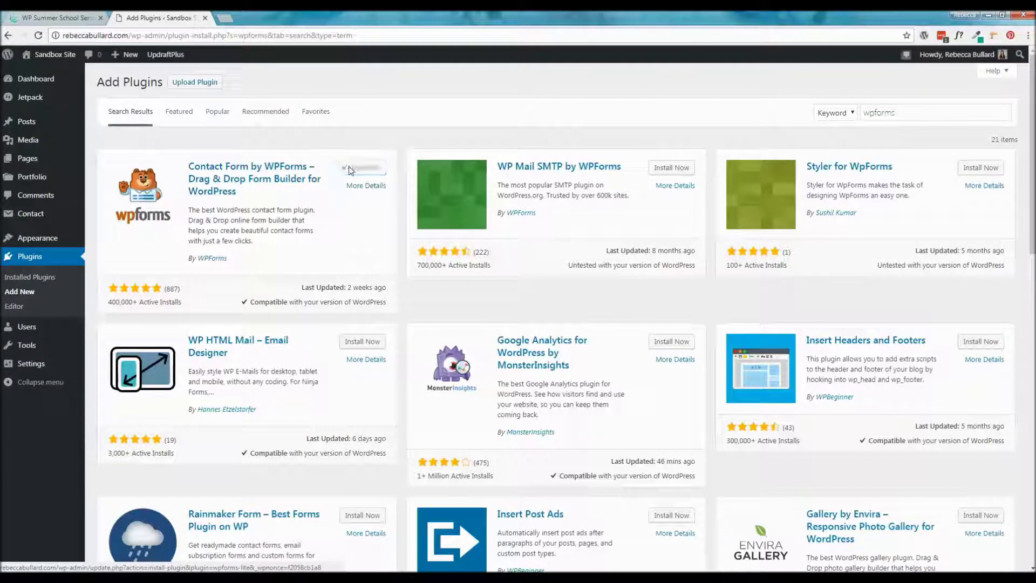
click(355, 168)
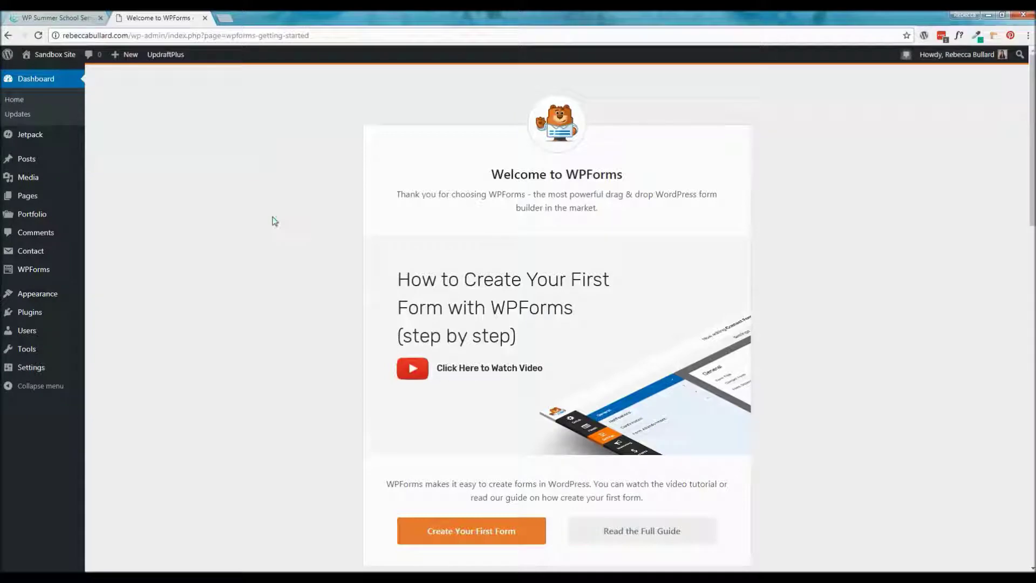
Create a first form named "Contact Us" from the Newsletter Signup Form template and dismiss the reminder
scroll(275, 221, down, 4)
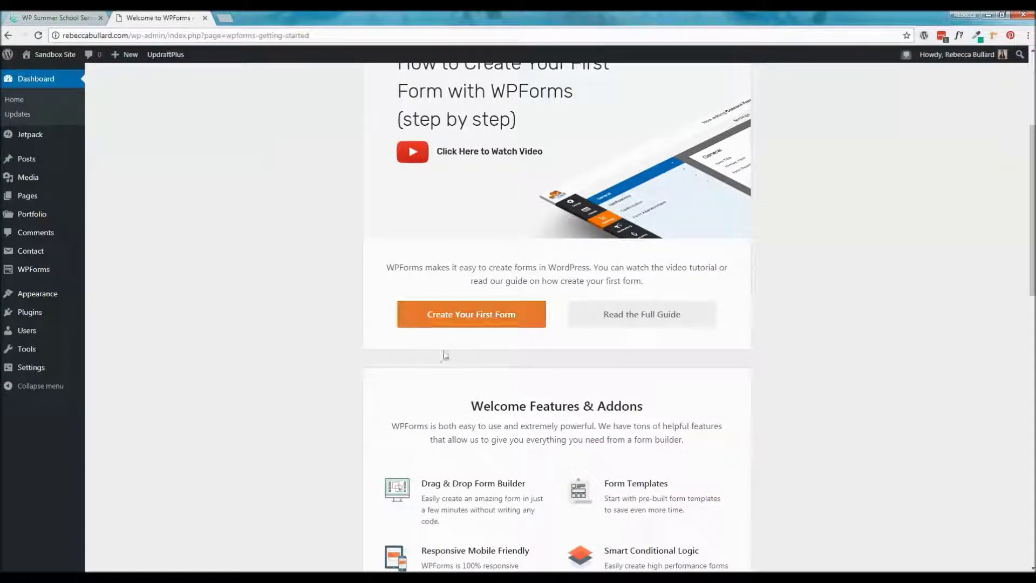
scroll(452, 344, down, 12)
scroll(440, 370, up, 12)
click(462, 316)
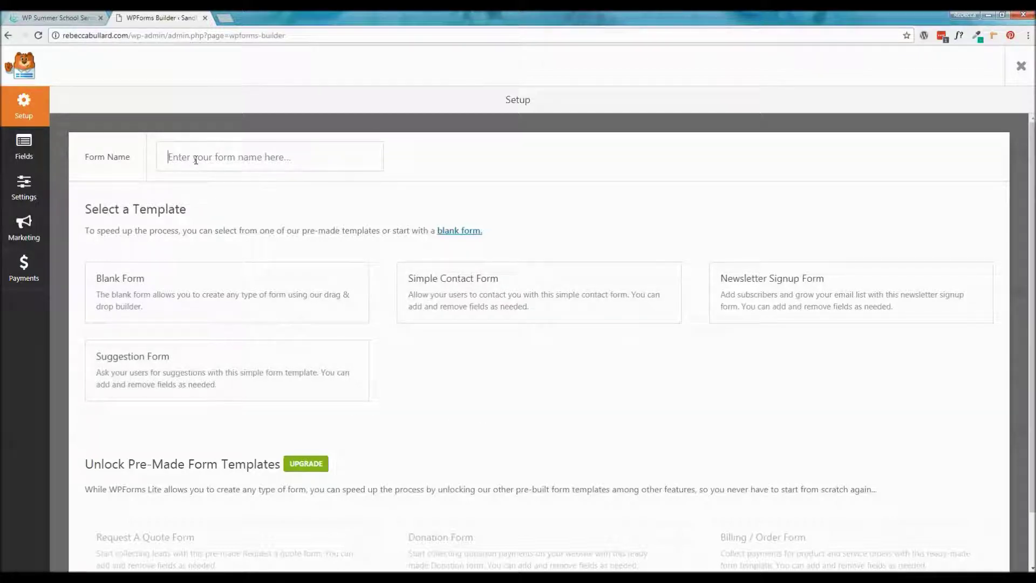
text(Contact Us)
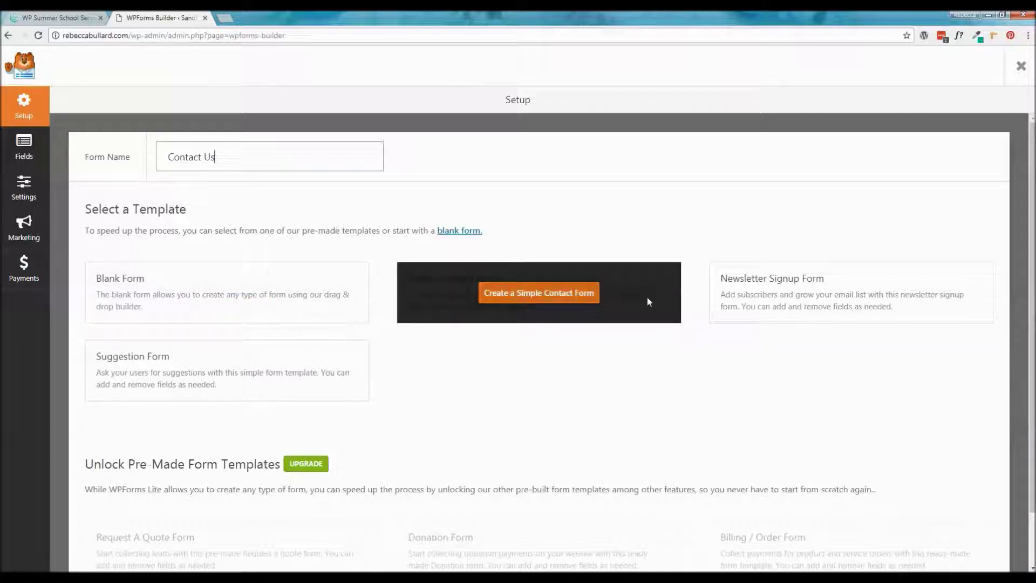
click(824, 300)
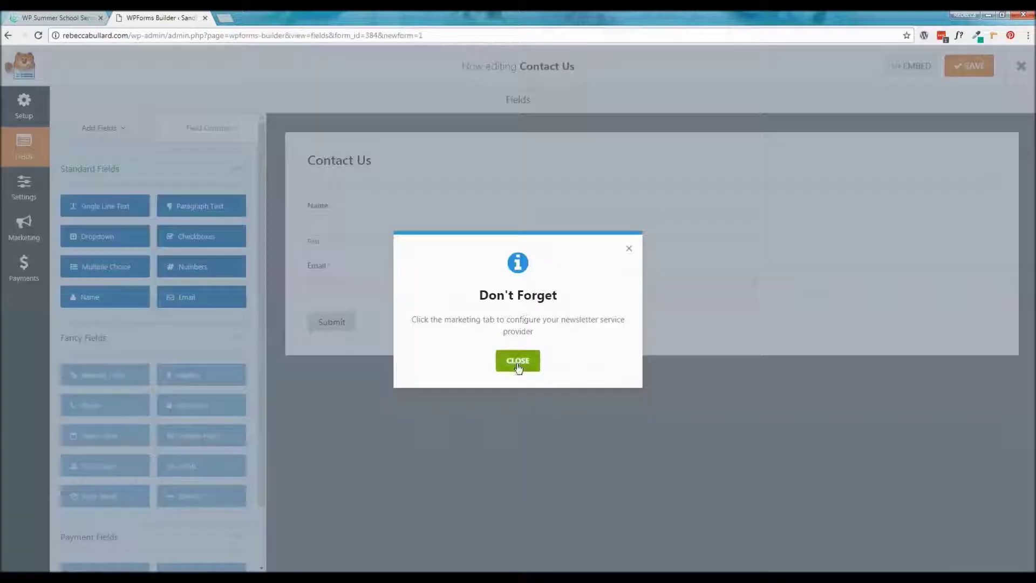
click(518, 365)
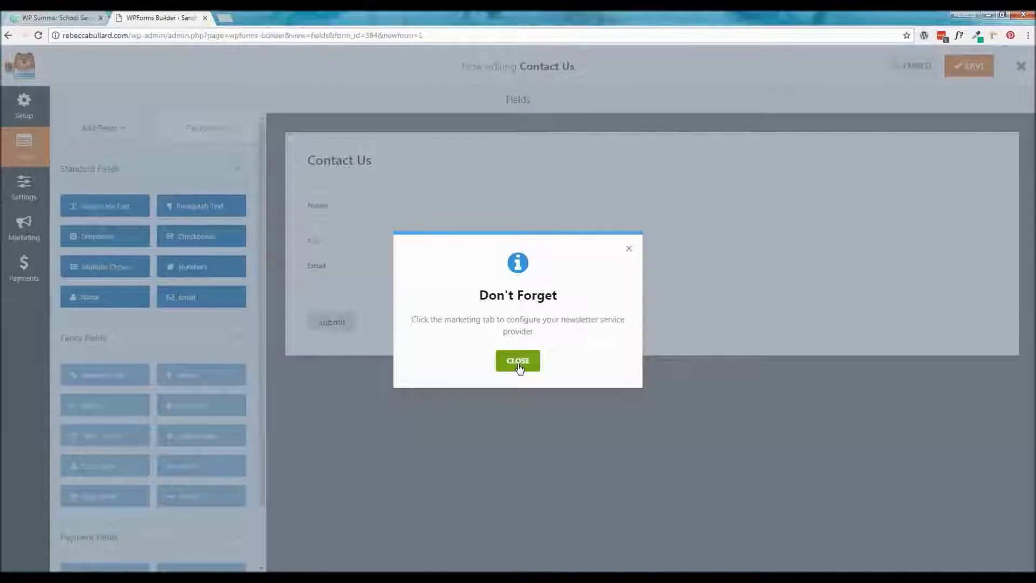
Check the form's marketing integrations for Constant Contact, AWeber and Campaign Monitor
click(33, 229)
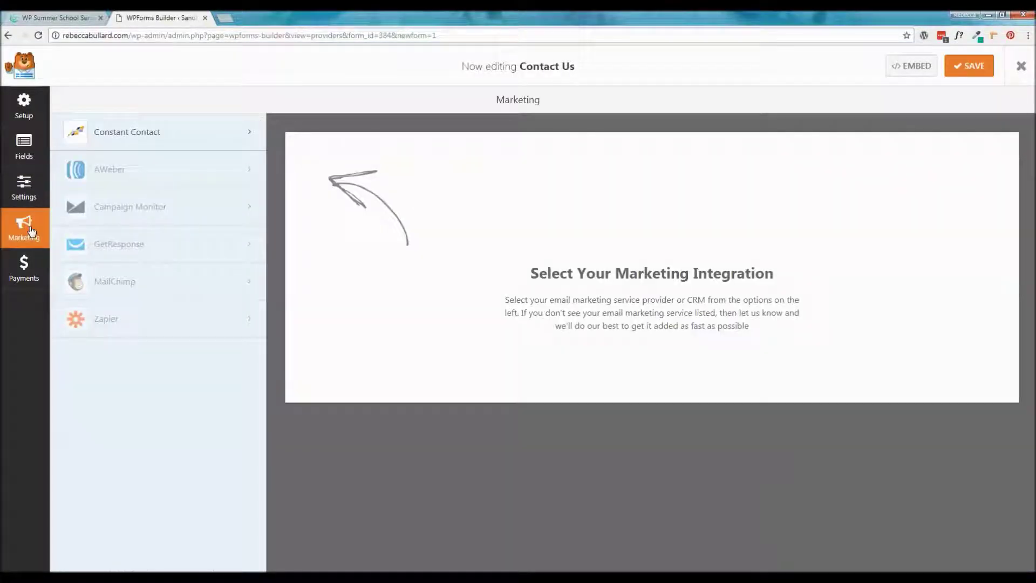
click(141, 140)
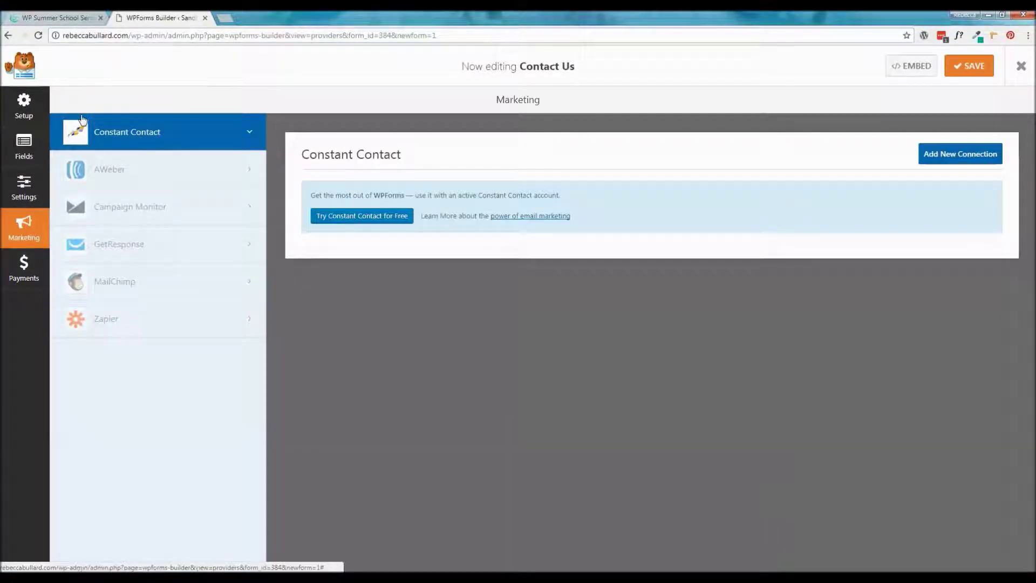
click(105, 172)
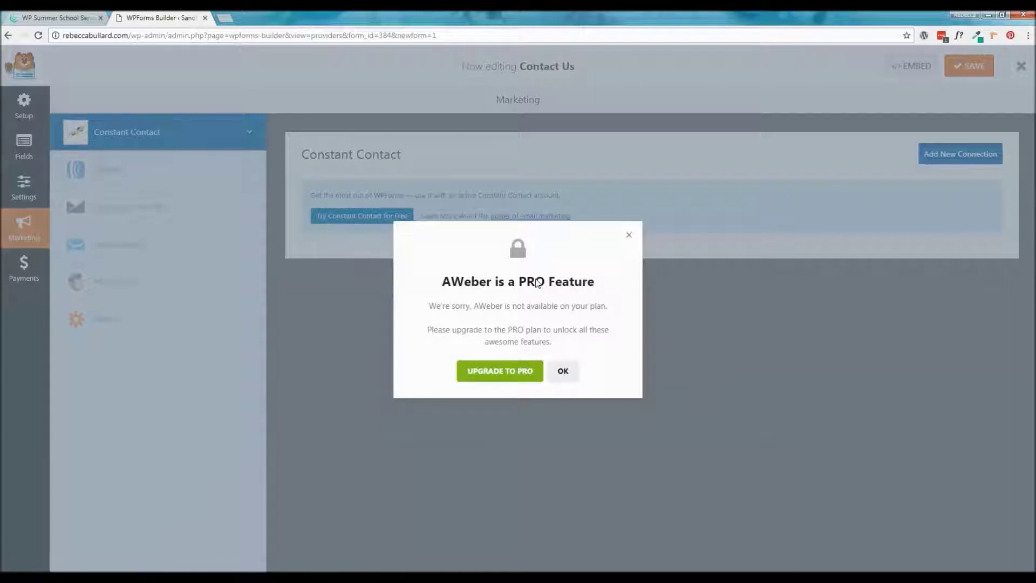
click(541, 459)
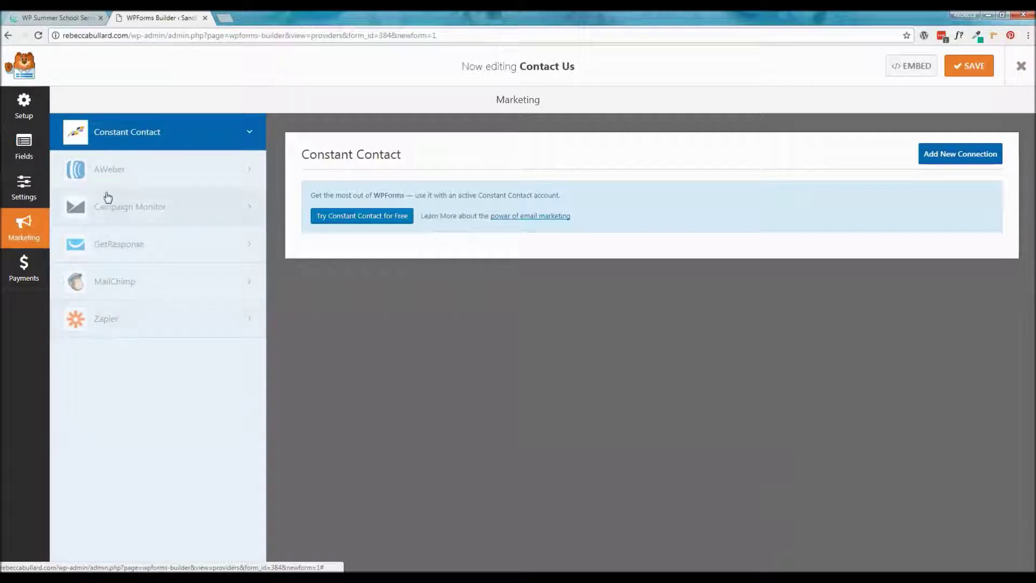
click(122, 207)
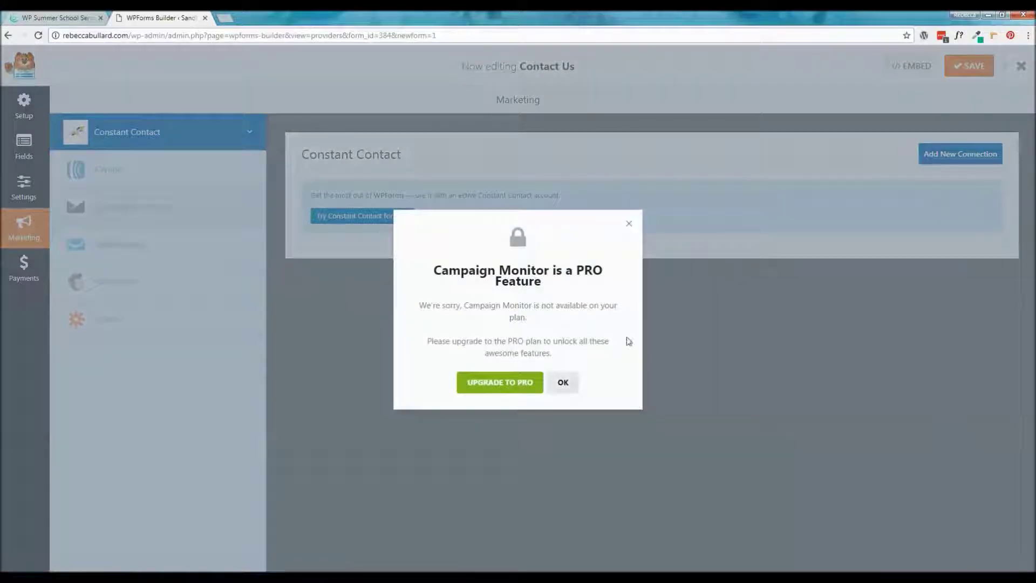
click(630, 224)
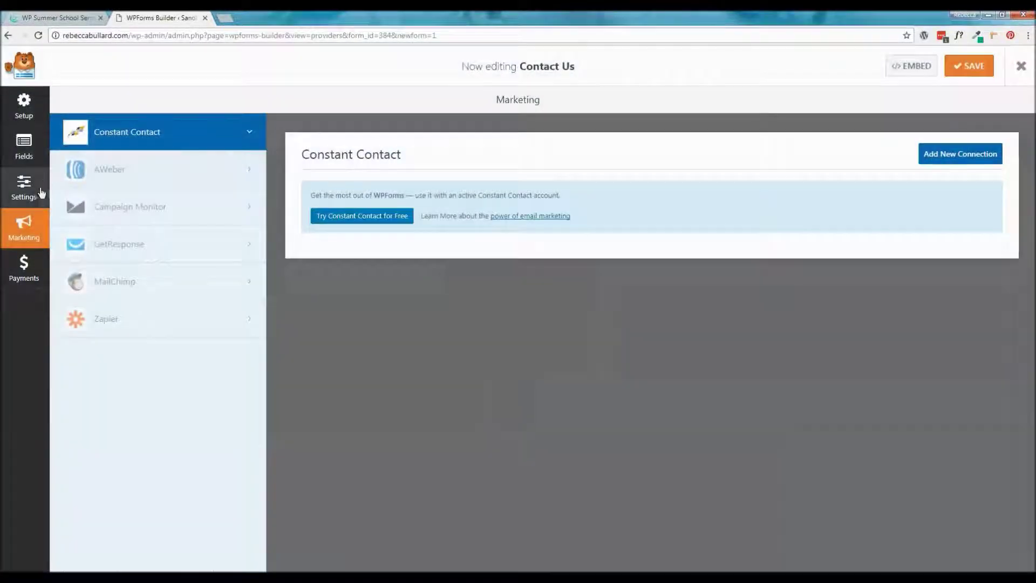
Change the Contact Us form's template to Simple Contact Form and accept replacing the existing fields
click(23, 116)
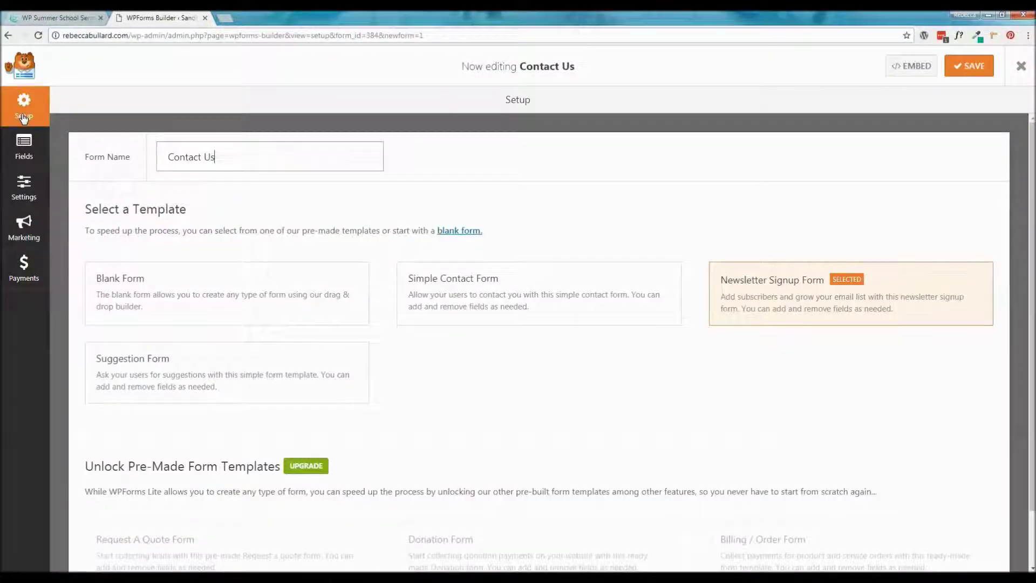
click(509, 291)
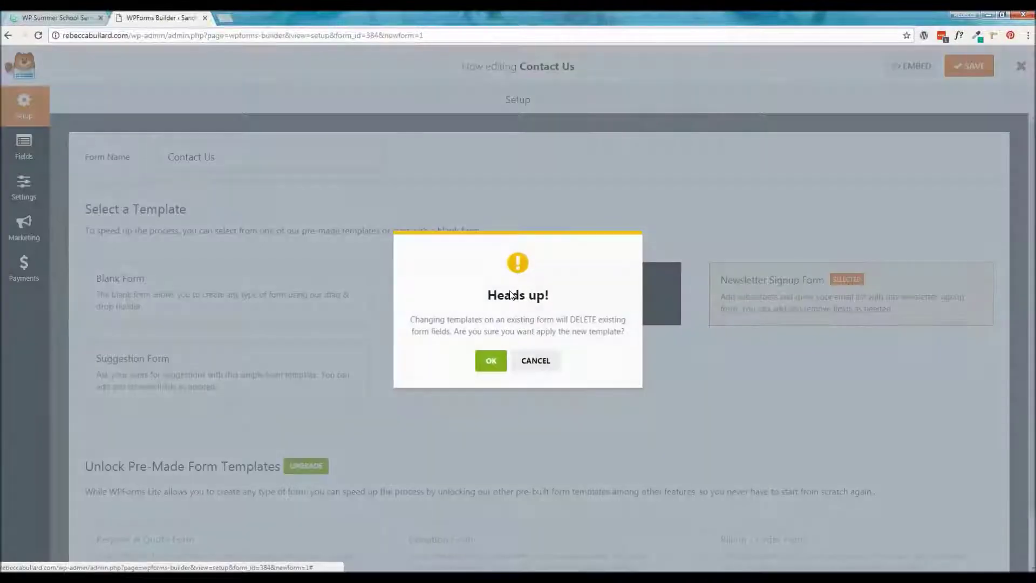
click(491, 362)
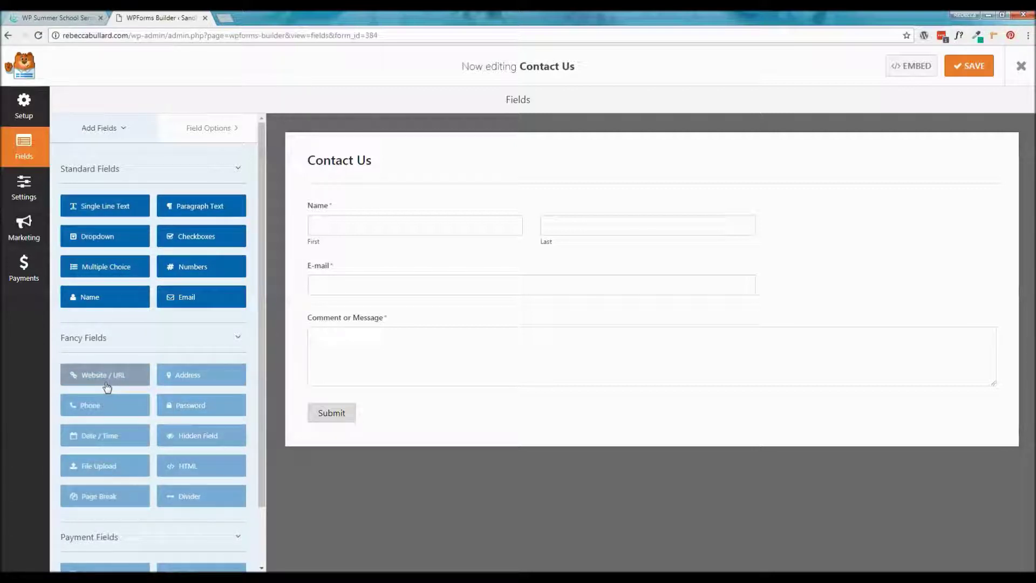
Add a Single Line Text field between E-mail and Comment or Message, and open its field options
drag(111, 203, 337, 321)
click(339, 322)
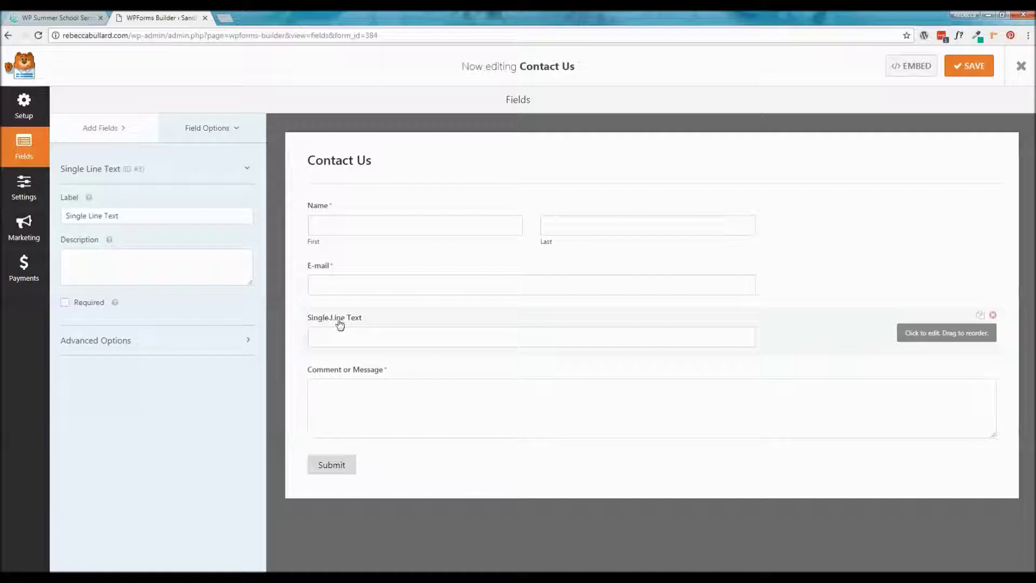
Relabel the Single Line Text field as "Website" and look over the available standard, fancy and payment field types
drag(122, 216, 43, 221)
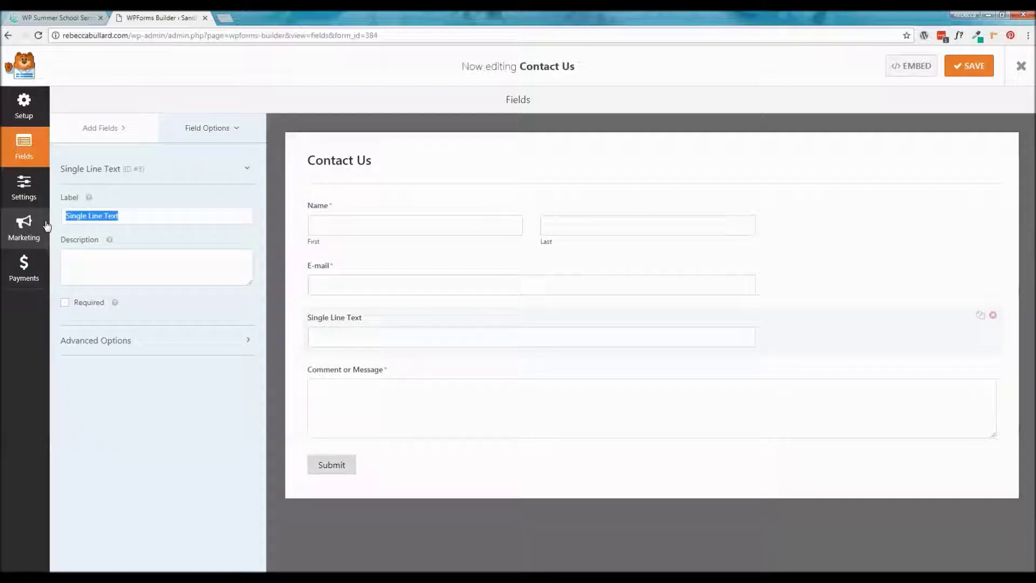
text(Website)
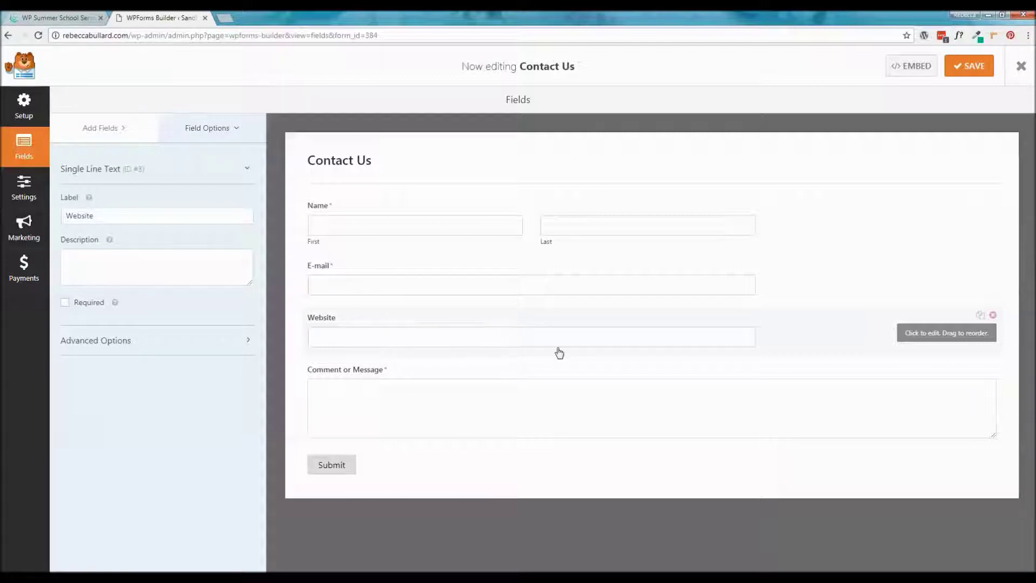
click(98, 128)
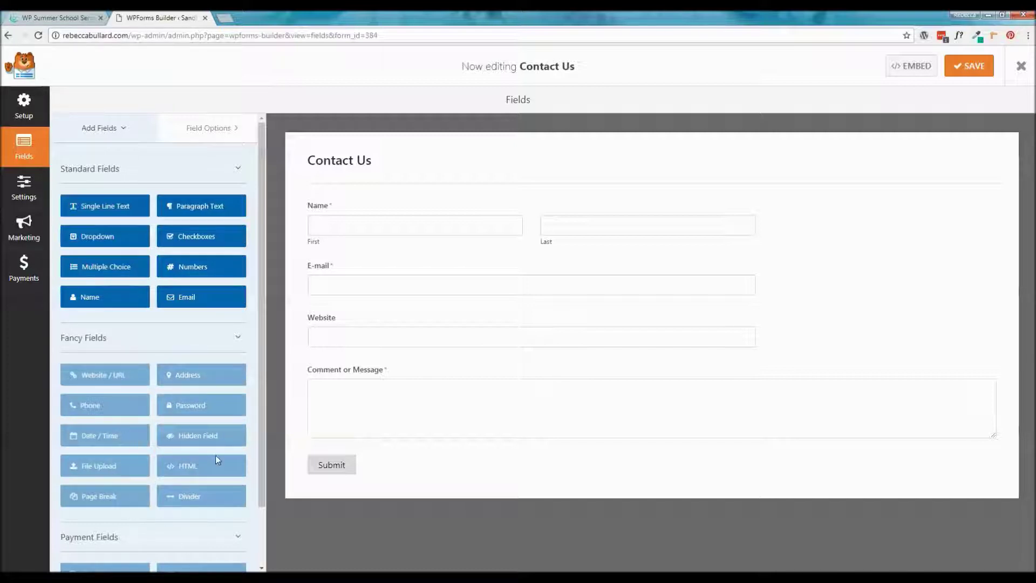
scroll(151, 469, down, 2)
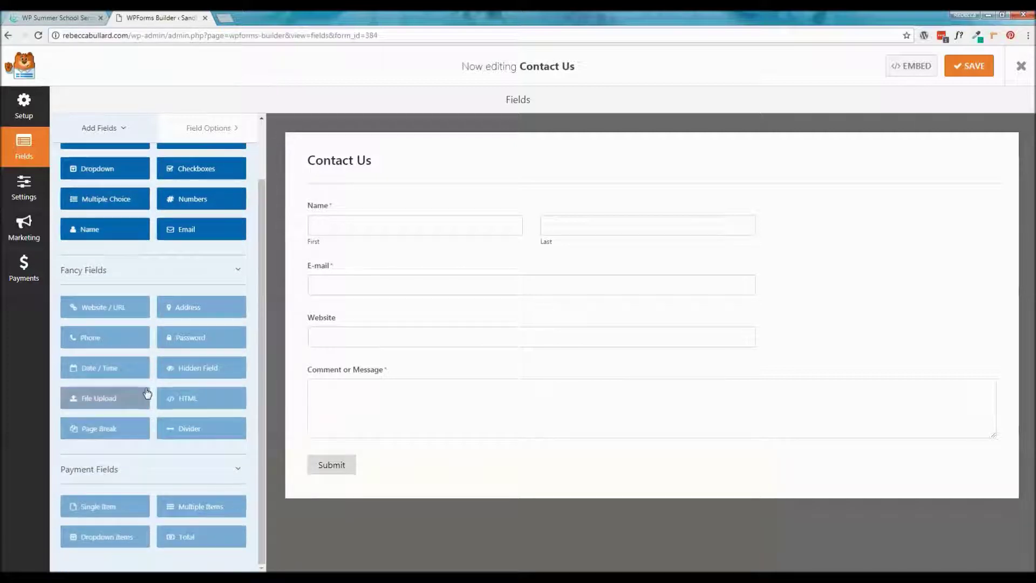
scroll(146, 393, up, 2)
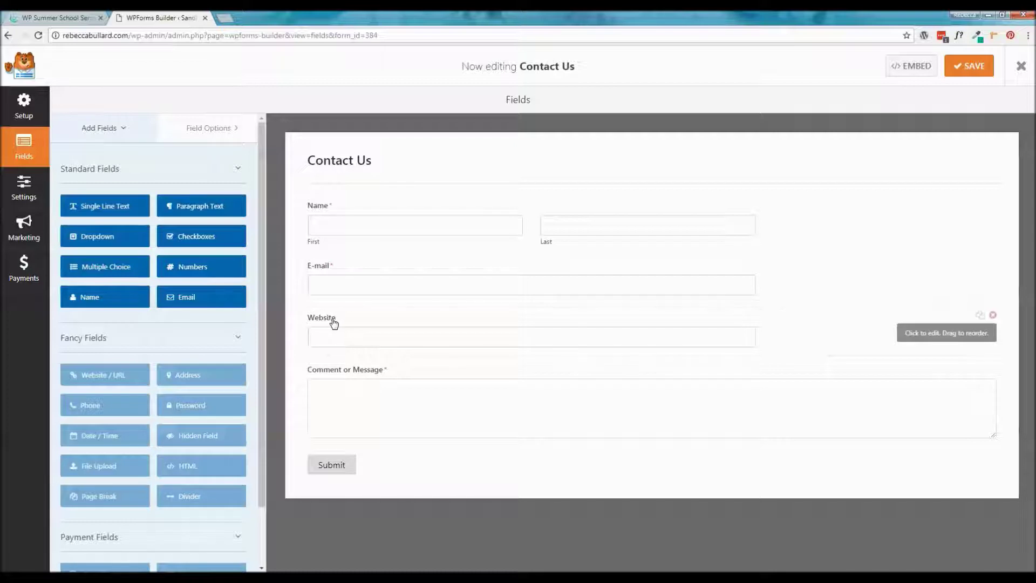
Set the Name field's format to Simple and try toggling its Required option
click(319, 212)
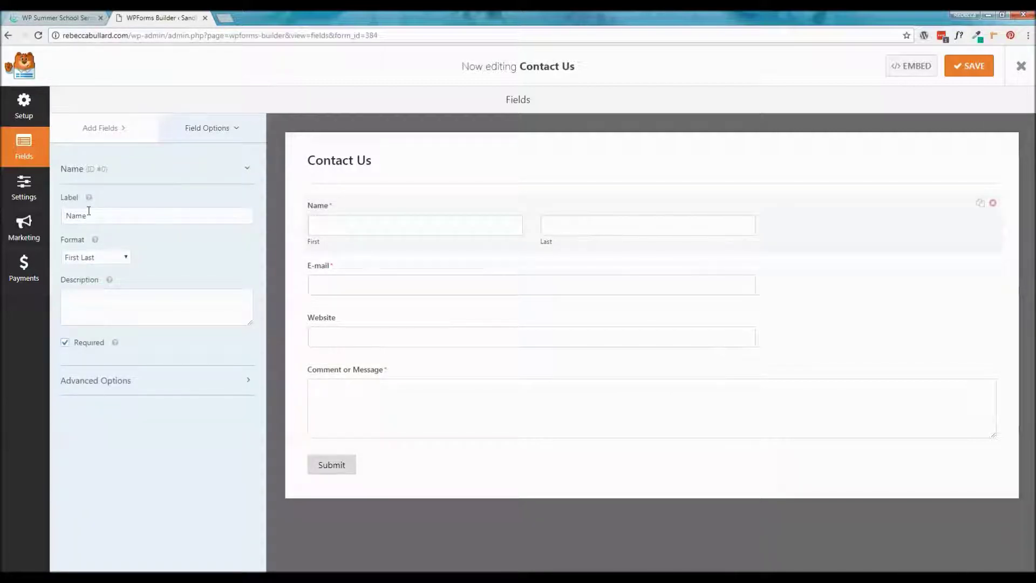
click(121, 259)
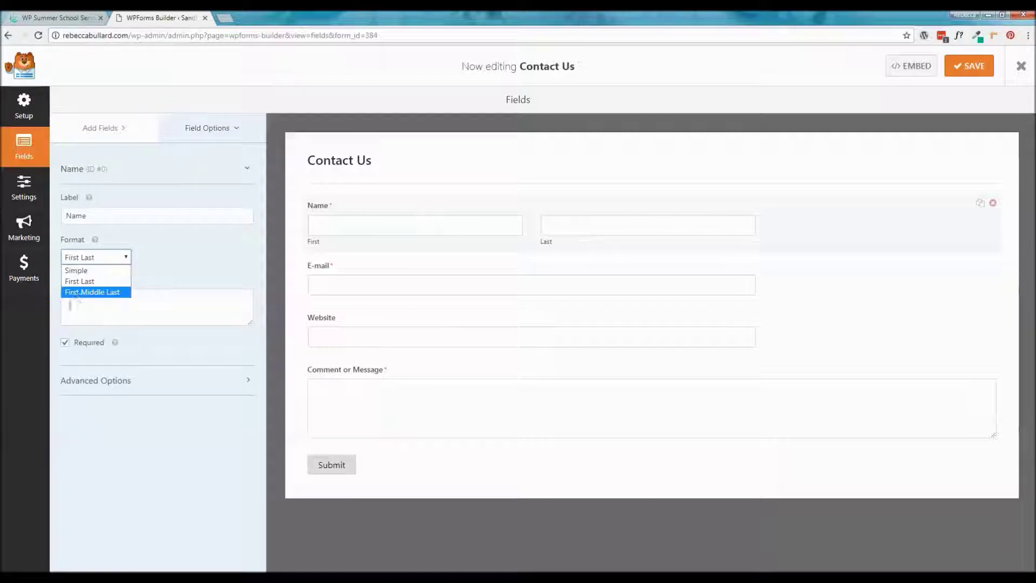
click(81, 275)
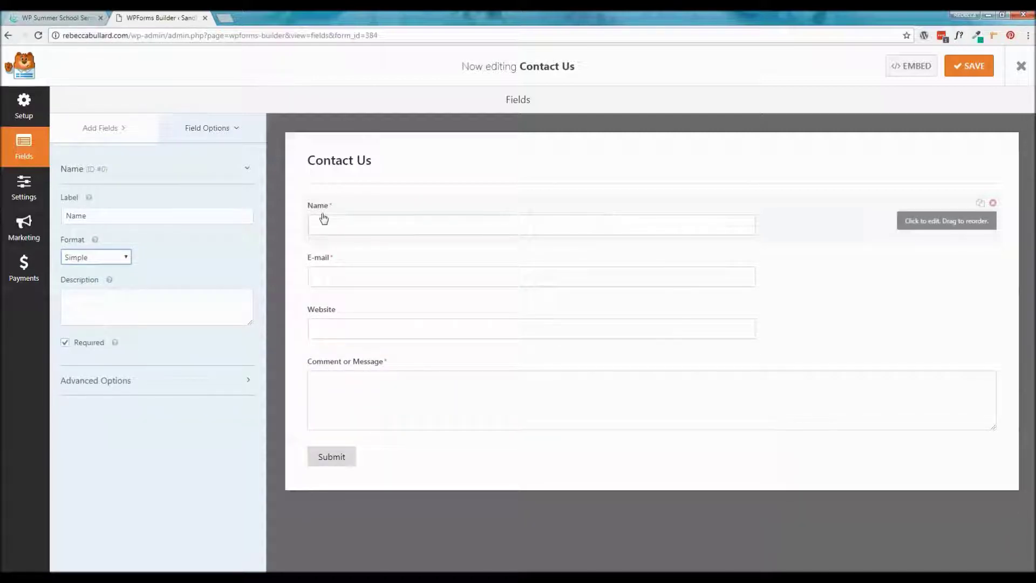
click(68, 348)
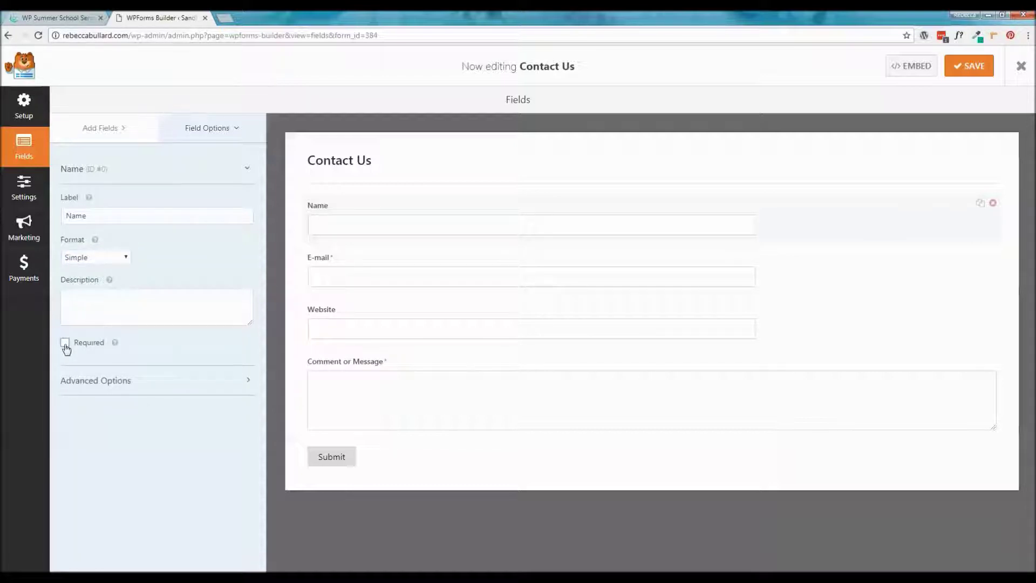
In the Name field's advanced options, try the Small field size and restore Medium
click(91, 383)
scroll(130, 406, down, 1)
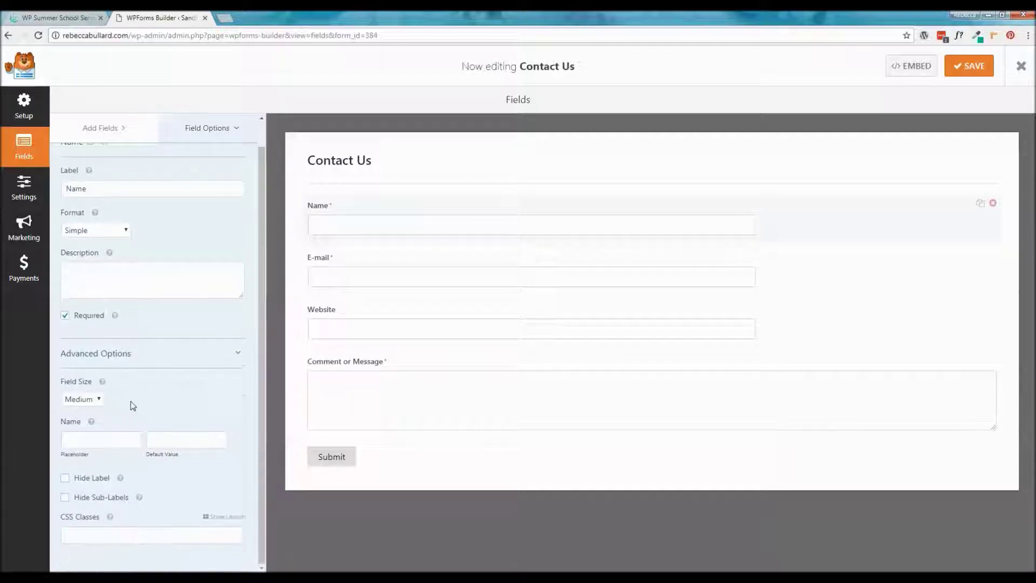
click(97, 402)
click(87, 412)
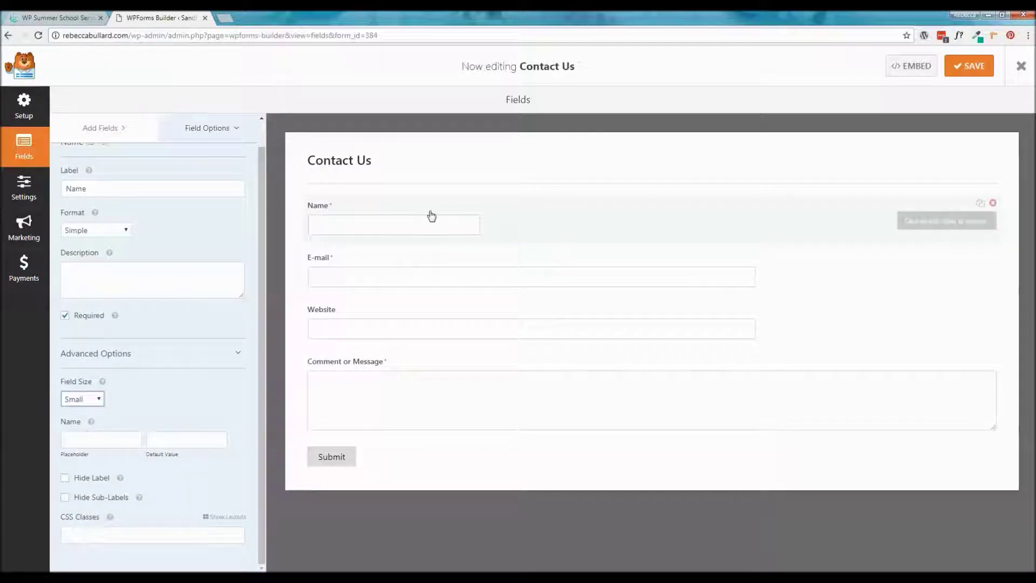
click(81, 399)
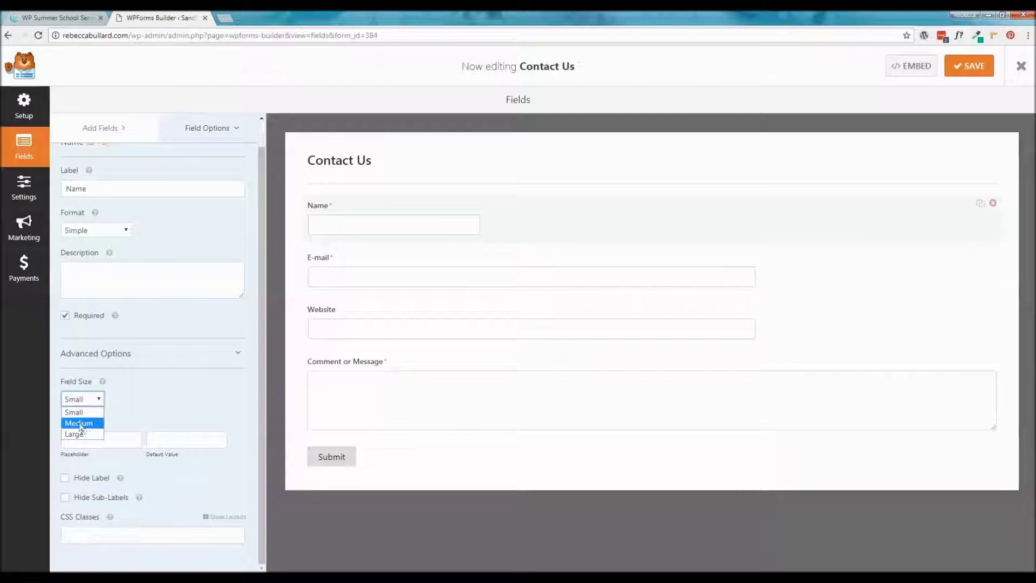
click(78, 424)
Try hiding the Name field's label, show it again, check the CSS Classes option and close the advanced options
click(65, 478)
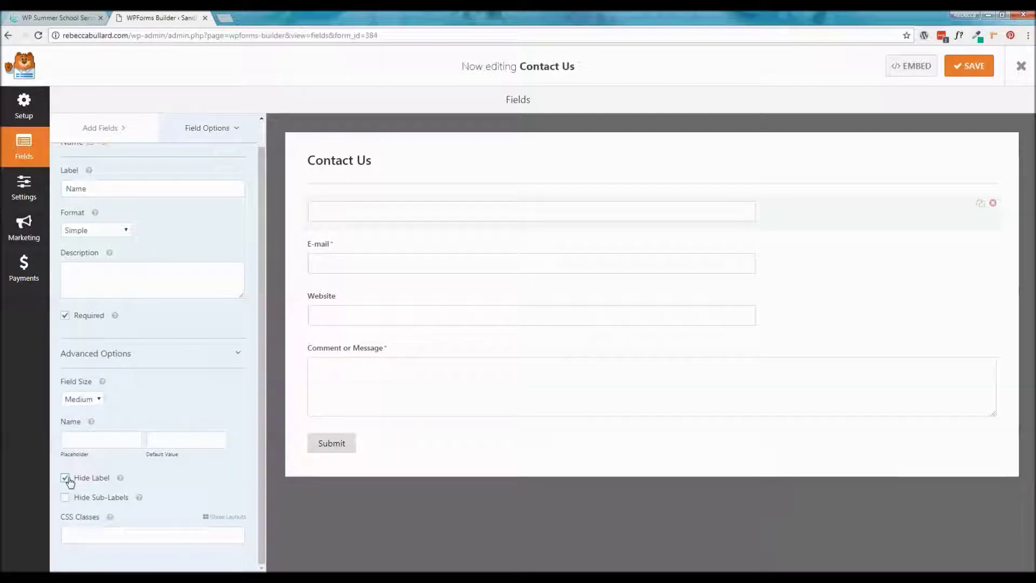
click(65, 479)
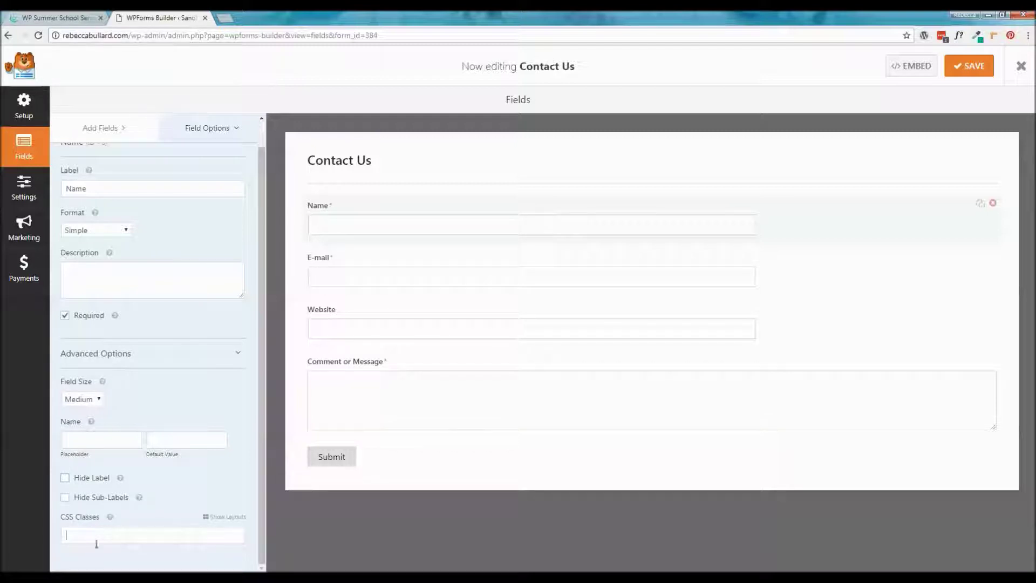
click(151, 533)
scroll(162, 382, up, 1)
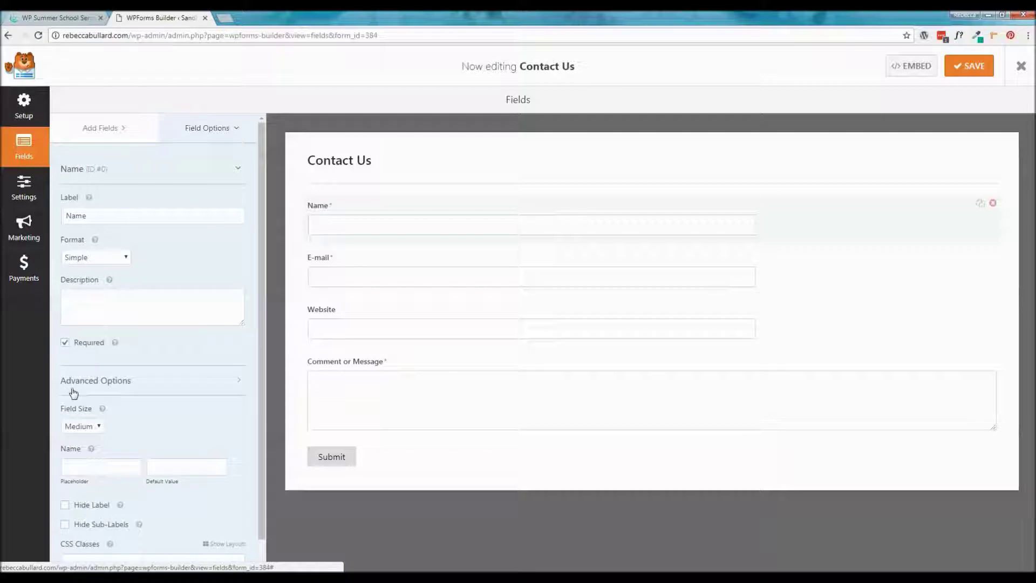
click(108, 387)
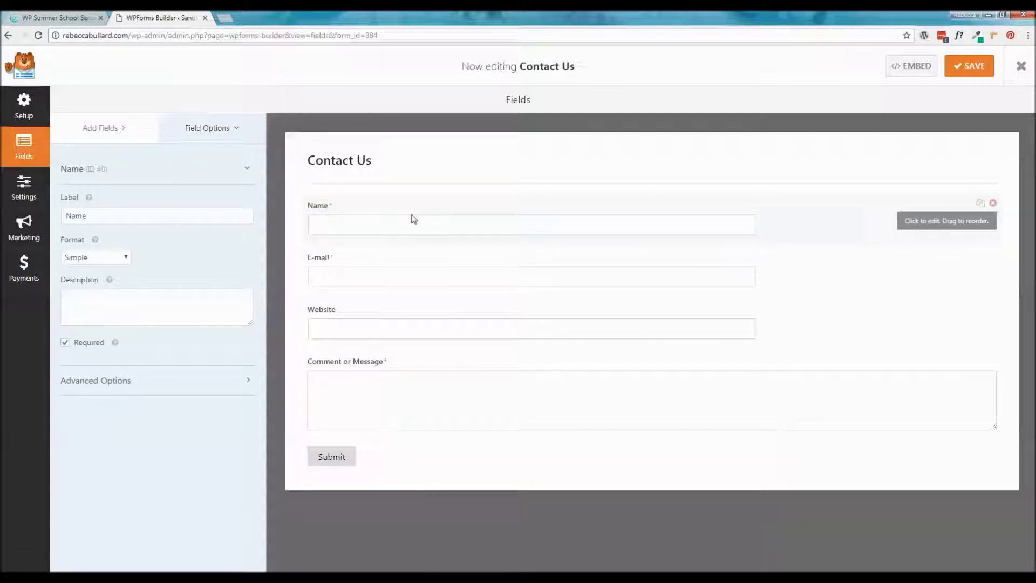
Move the E-mail field below Website, add a Dropdown field between them and open its options
drag(347, 267, 347, 313)
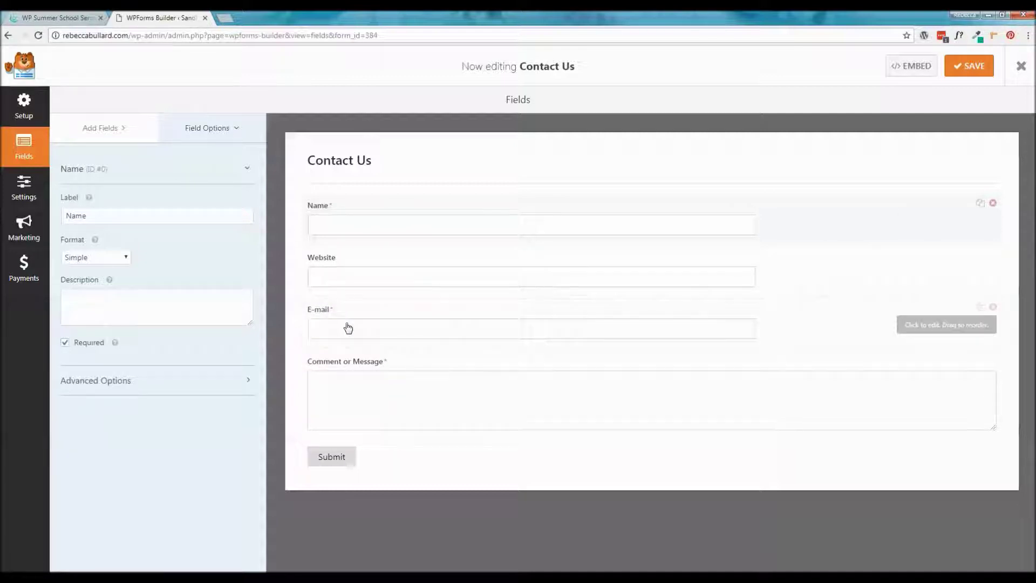
click(104, 130)
drag(90, 246, 354, 303)
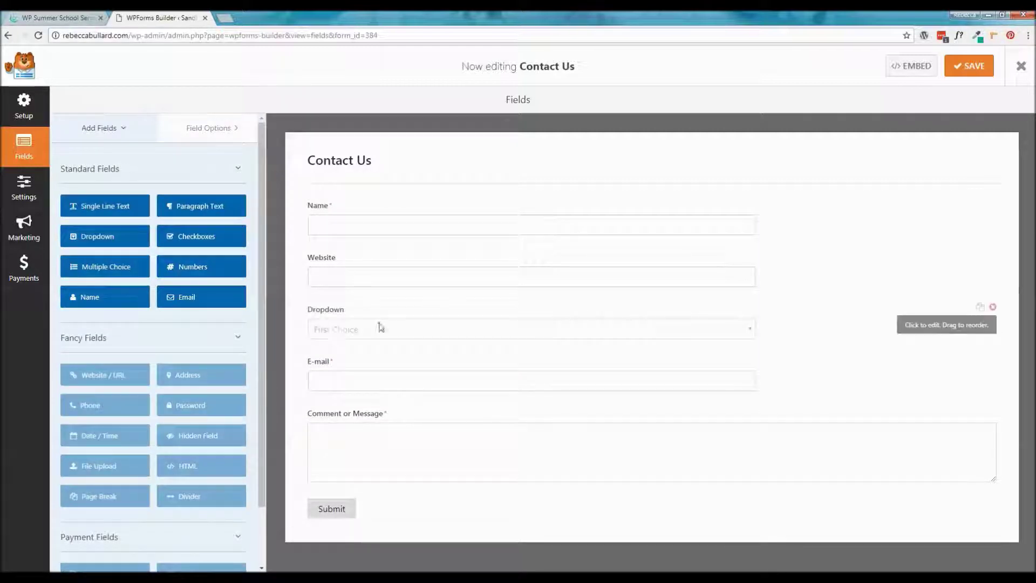
click(343, 320)
Rename the Dropdown field's first choice to "Options" and remove the second and third choices
click(148, 259)
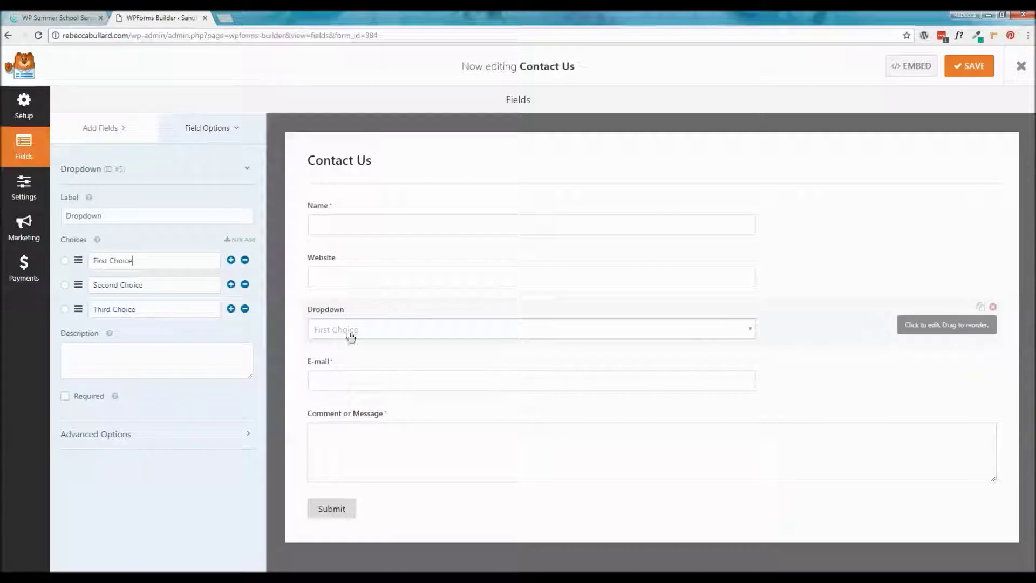
drag(134, 260, 46, 275)
key(BackSpace)
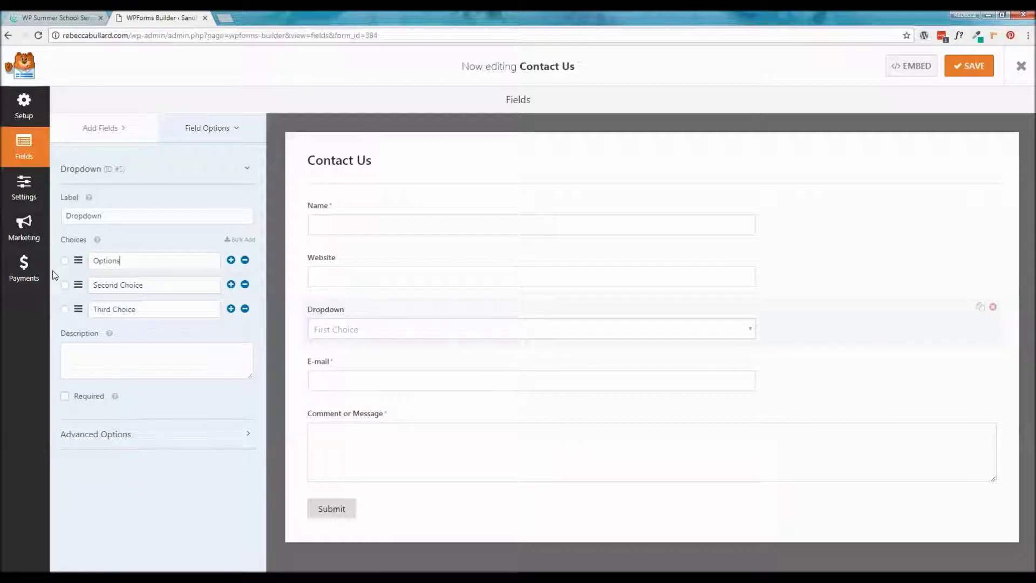
click(245, 284)
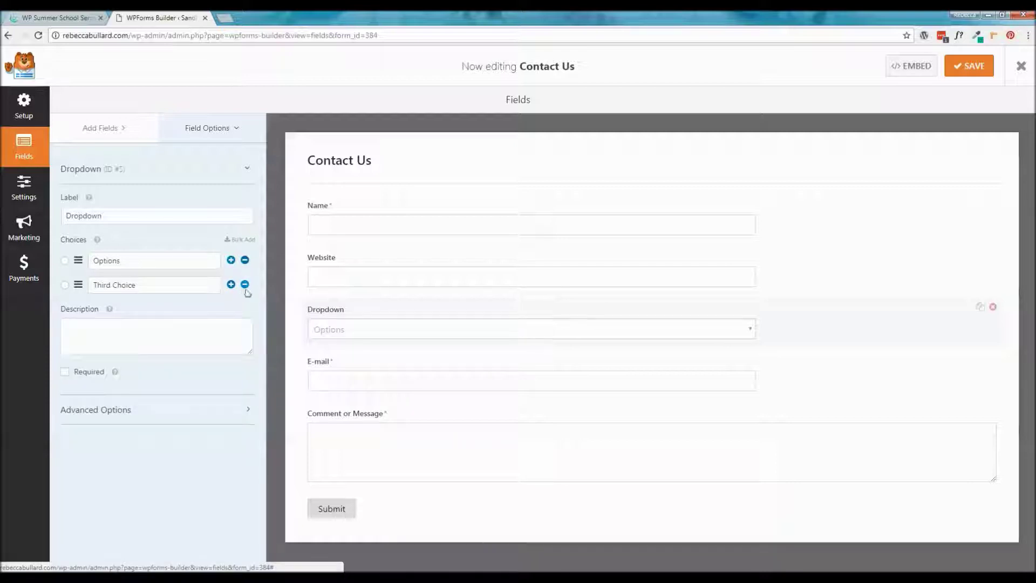
click(245, 284)
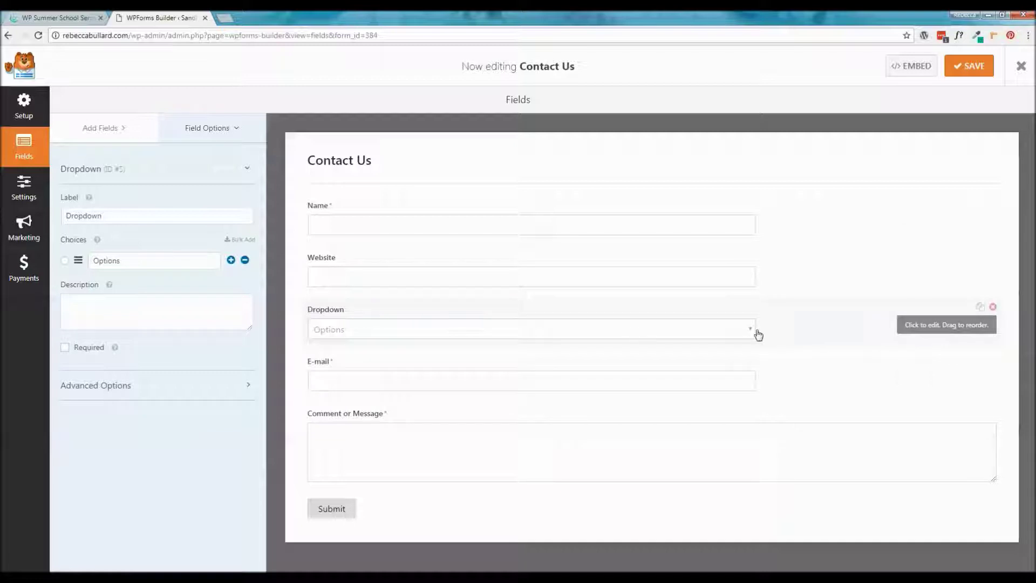
Delete the Dropdown field, and try duplicating the Website field before removing both Website fields from the form
click(994, 307)
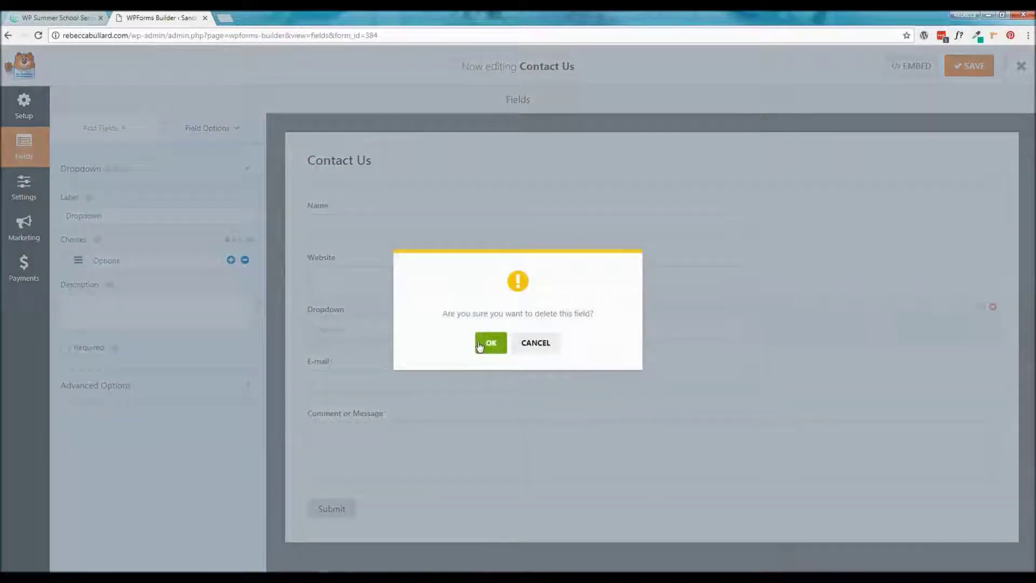
click(481, 347)
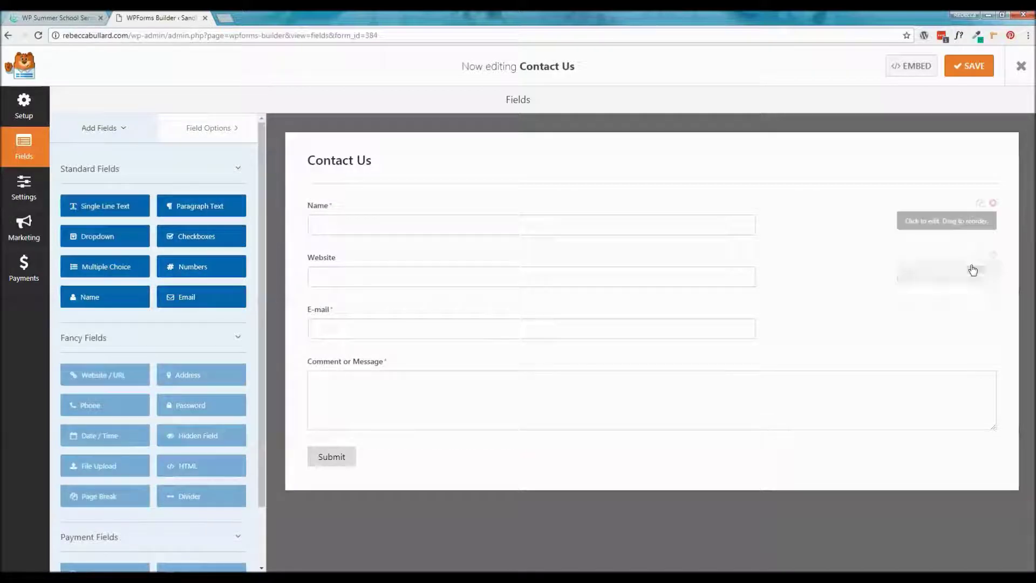
click(980, 256)
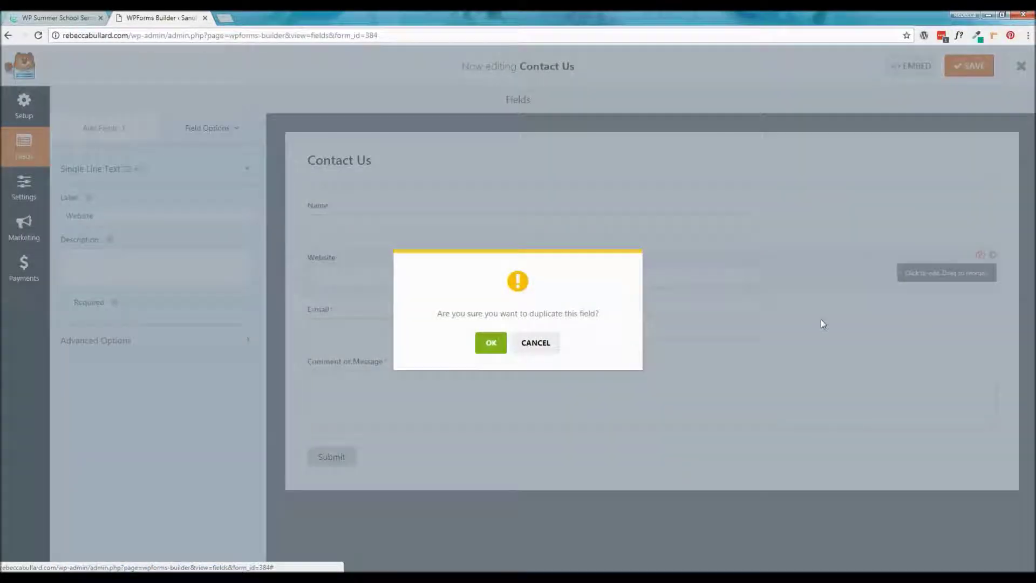
click(489, 343)
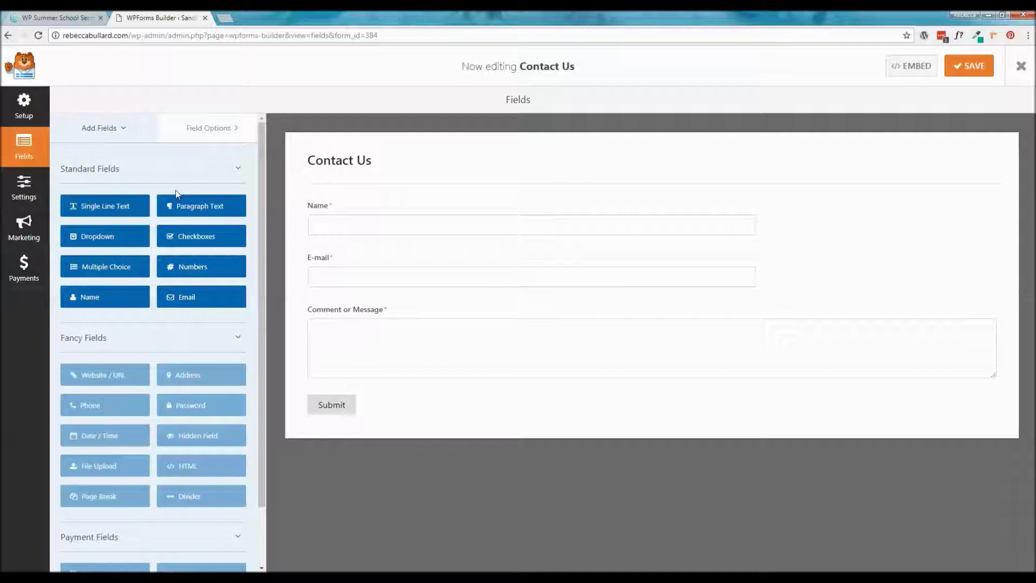
Review the form's general settings, including the form description and the submit button text
click(24, 189)
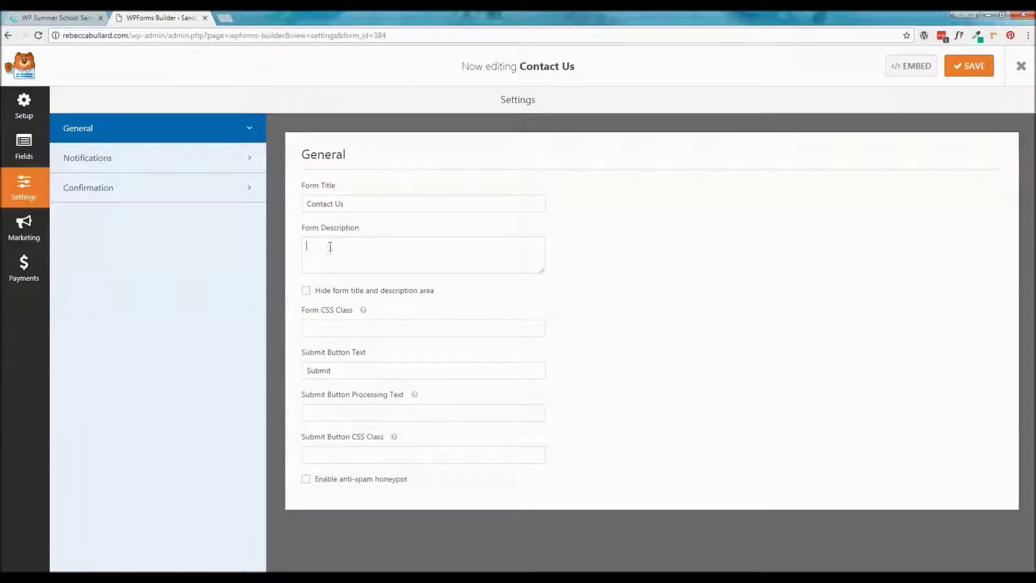
drag(373, 367, 281, 369)
click(352, 368)
Clear the Send To Email Address in the form's default notification and review the other notification settings
click(127, 165)
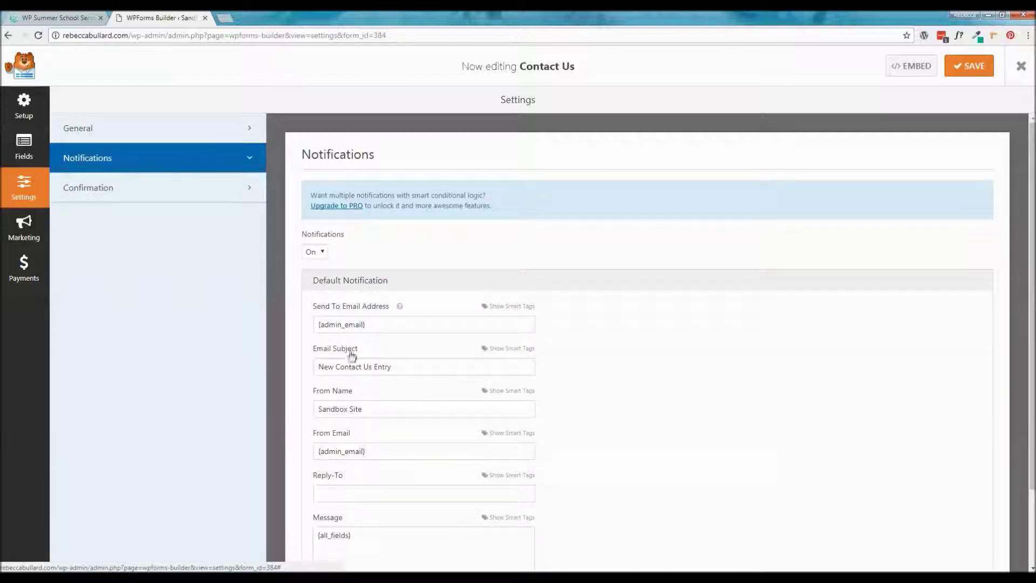
drag(398, 323, 322, 331)
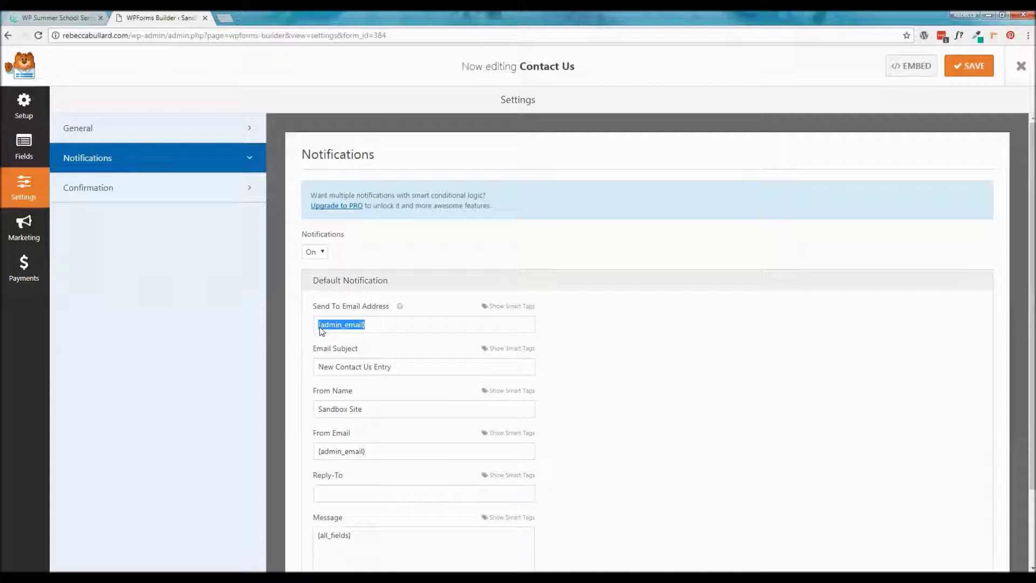
click(366, 324)
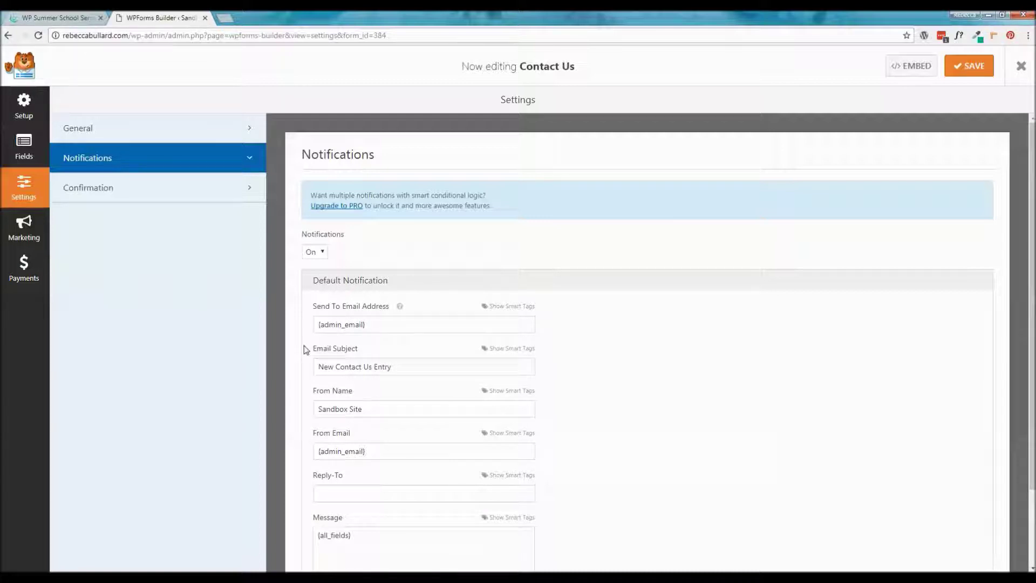
drag(374, 321, 305, 324)
key(BackSpace)
scroll(398, 365, down, 2)
scroll(391, 347, up, 2)
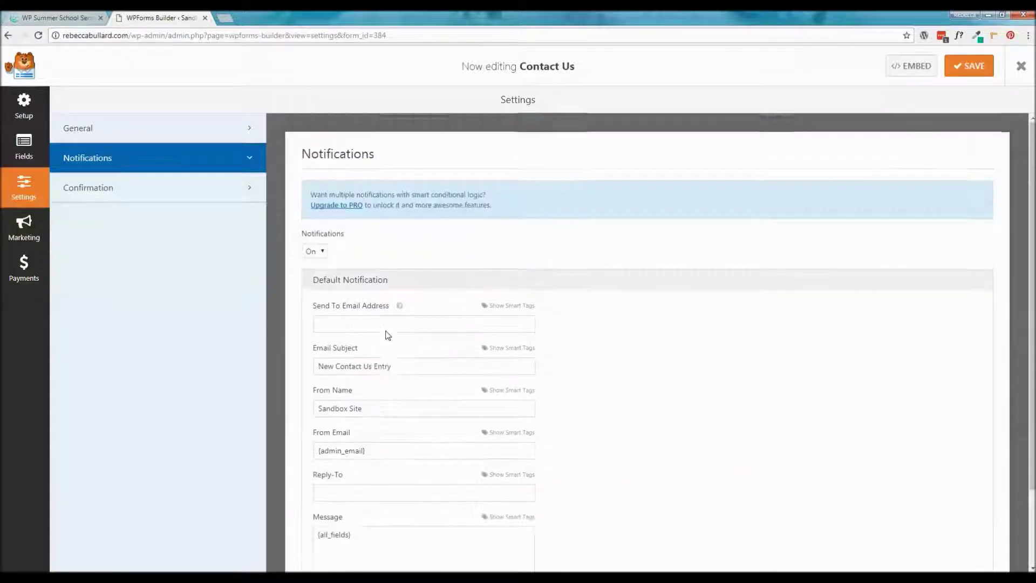
Review the form's confirmation settings and the text of its confirmation message
click(123, 187)
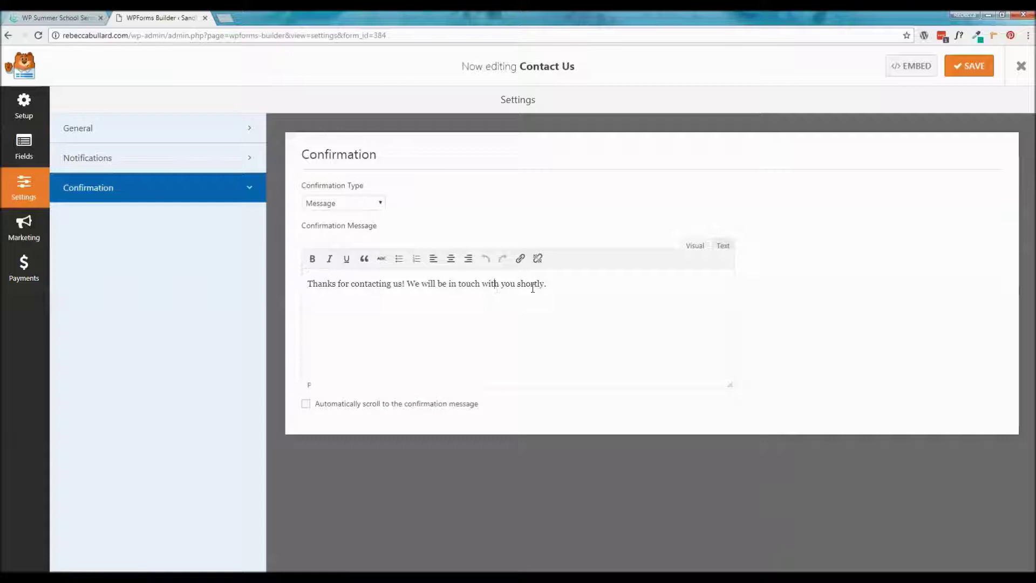
drag(546, 282, 305, 283)
click(338, 288)
Accept saving the form's progress to view the marketing integrations, and try to open the payment settings
click(12, 239)
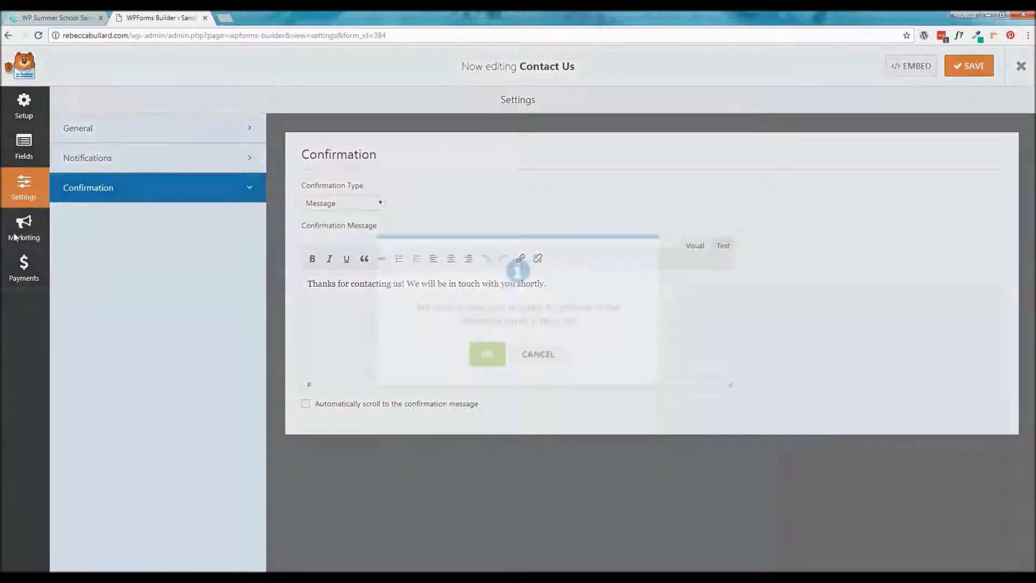
click(491, 351)
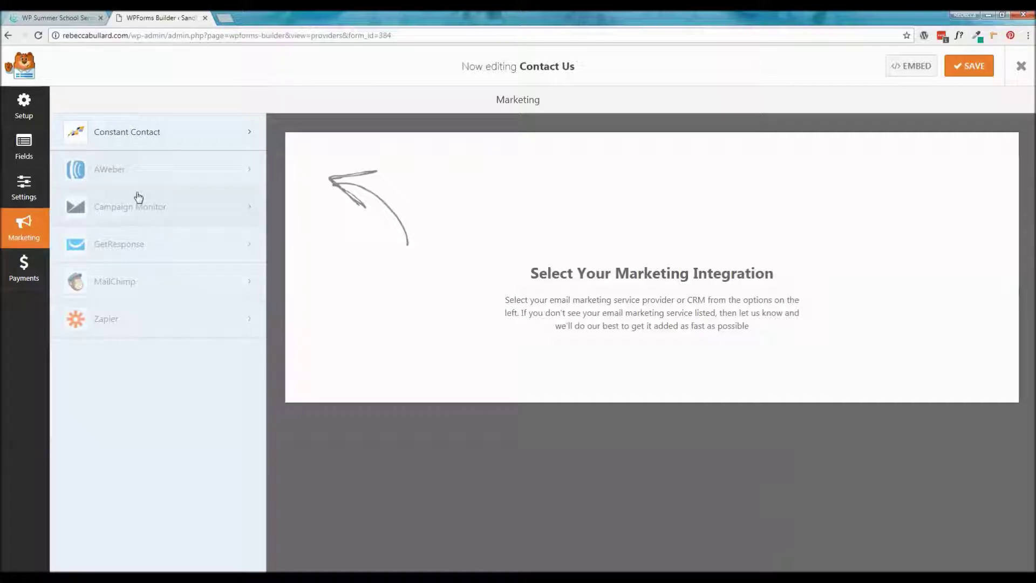
click(9, 277)
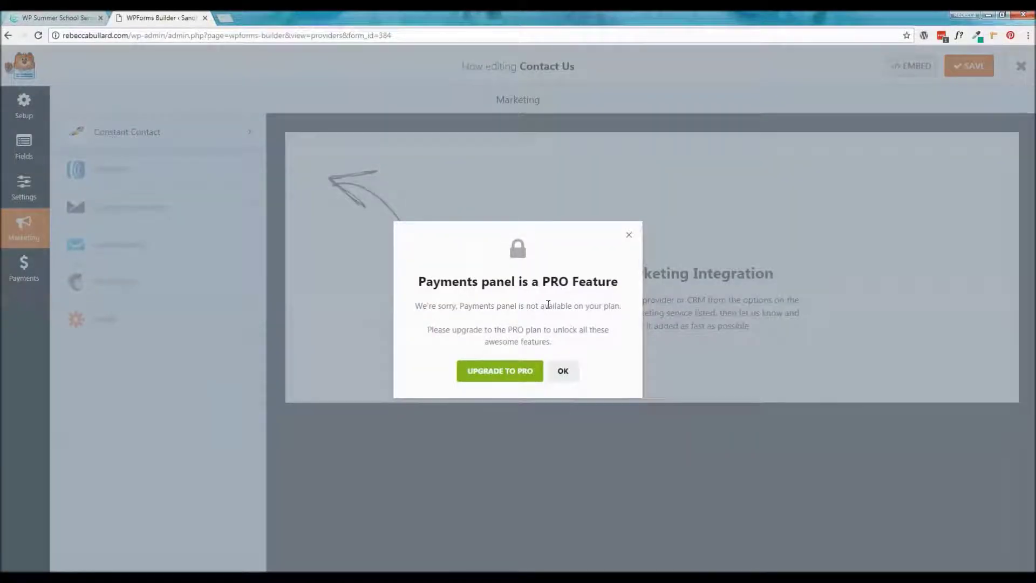
Dismiss the upgrade notice about the payments panel and save the Contact Us form
click(563, 372)
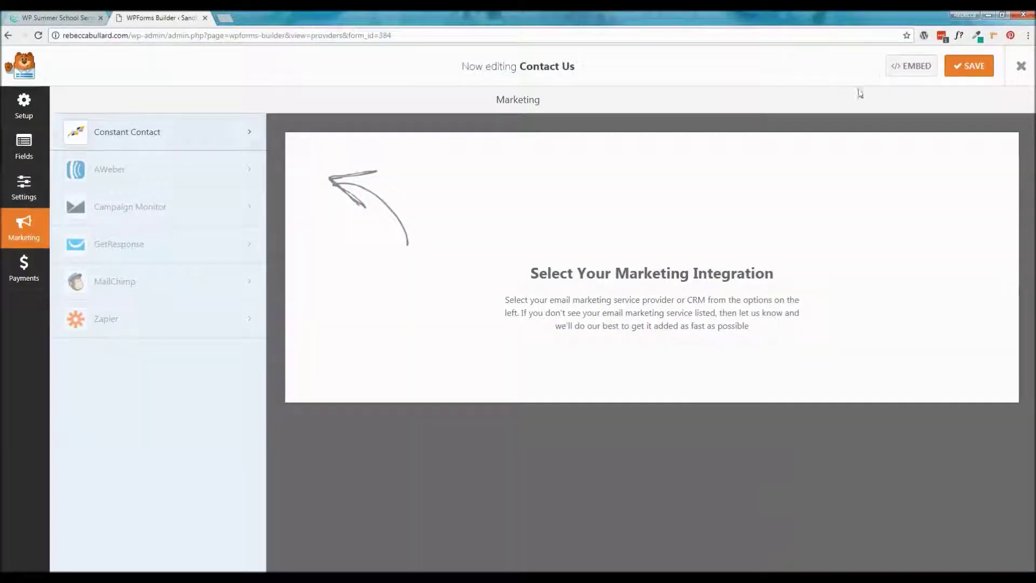
click(969, 71)
Open the form's embed information, copy the complete shortcode [wpforms id="384" title="false" description="false"] and close it
click(915, 69)
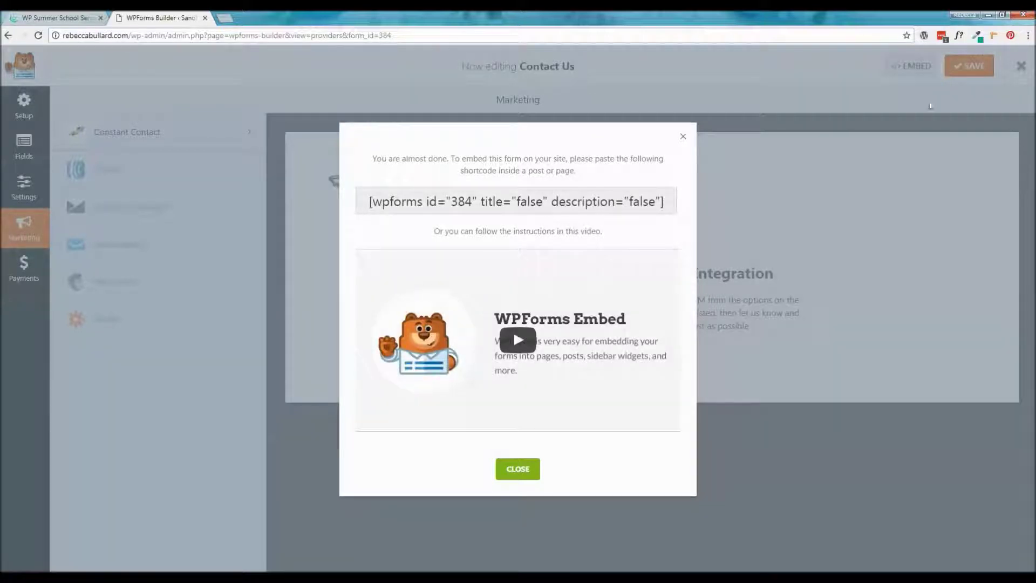
drag(365, 202, 691, 196)
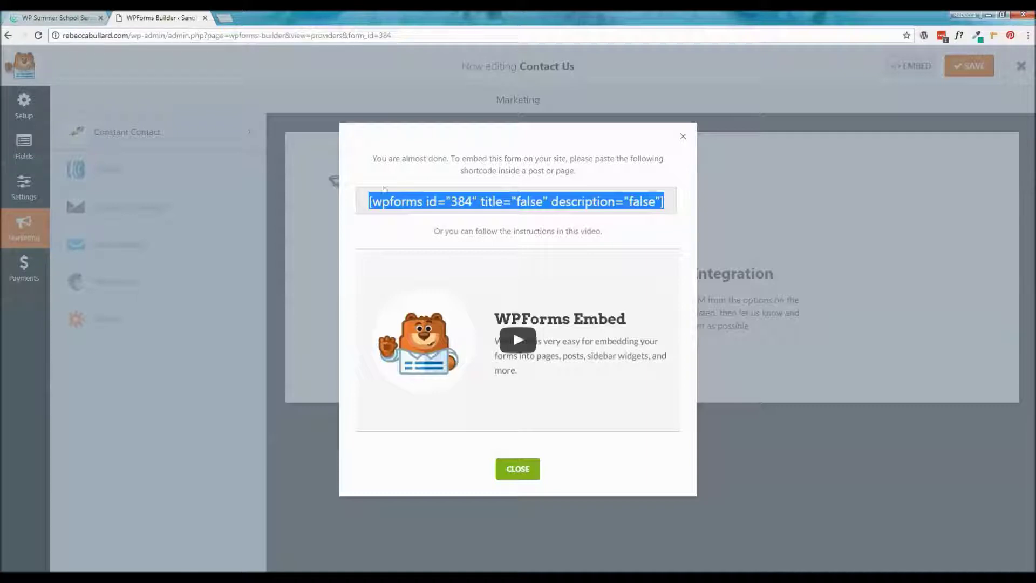
click(389, 210)
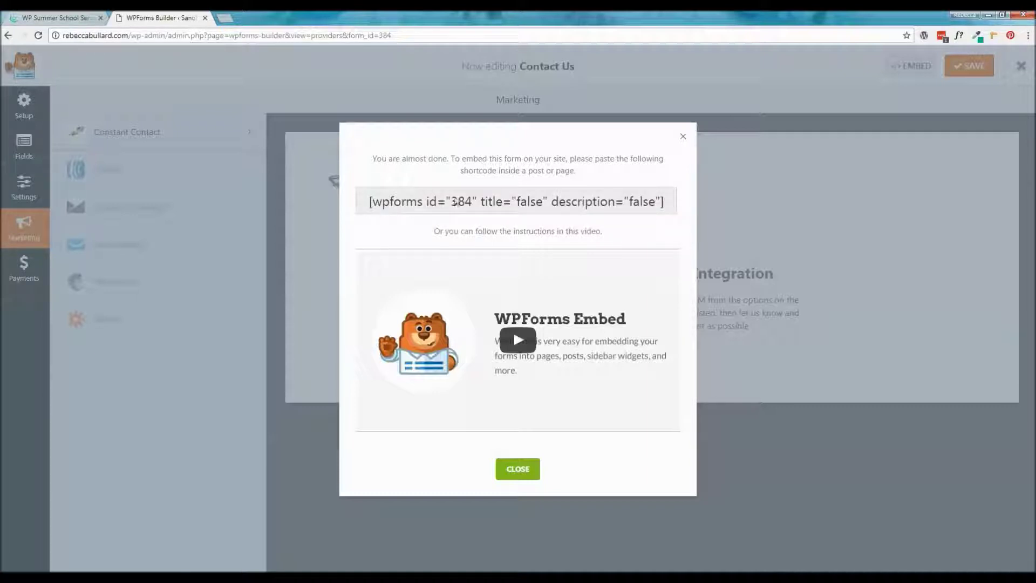
drag(669, 208, 332, 211)
key(ctrl+c)
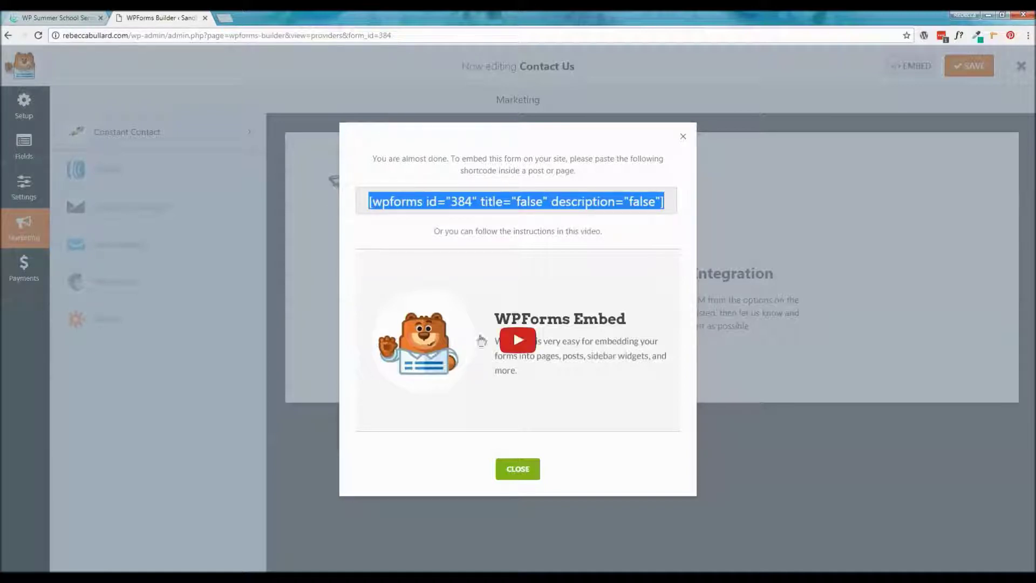
click(512, 471)
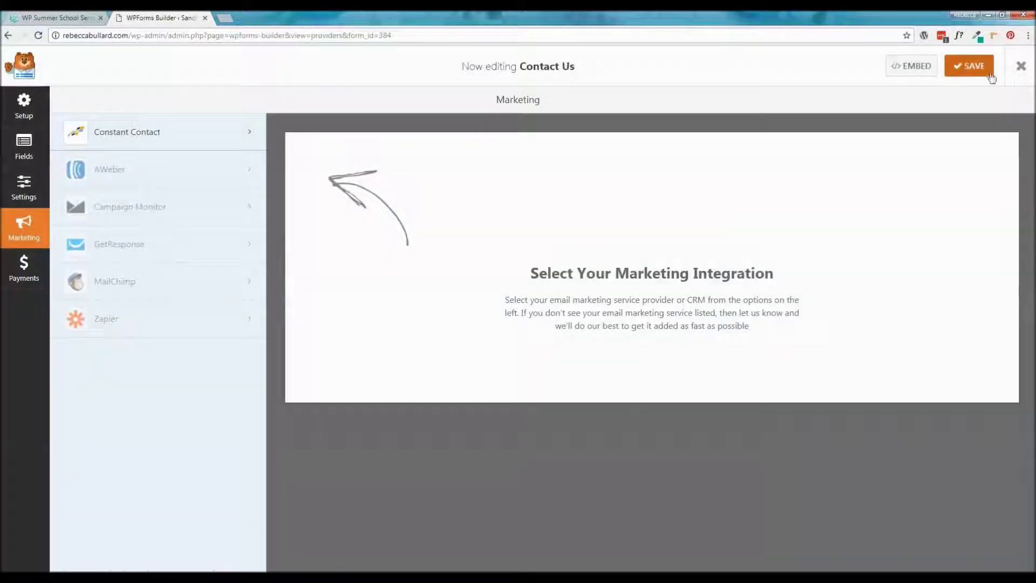
Exit the form builder to the forms overview and examine the shortcode listed for the Contact Us form
click(1021, 76)
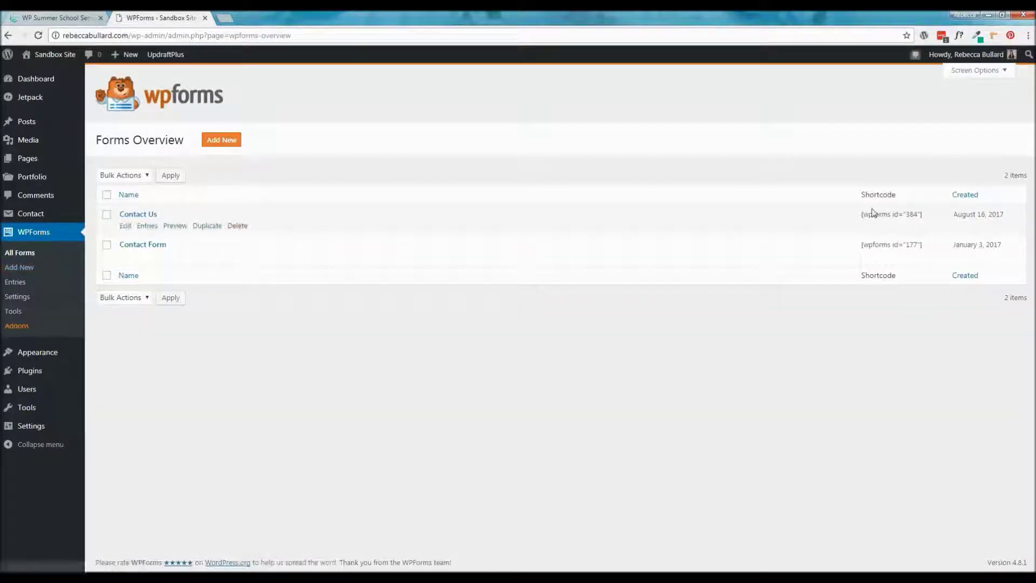
drag(862, 216, 924, 215)
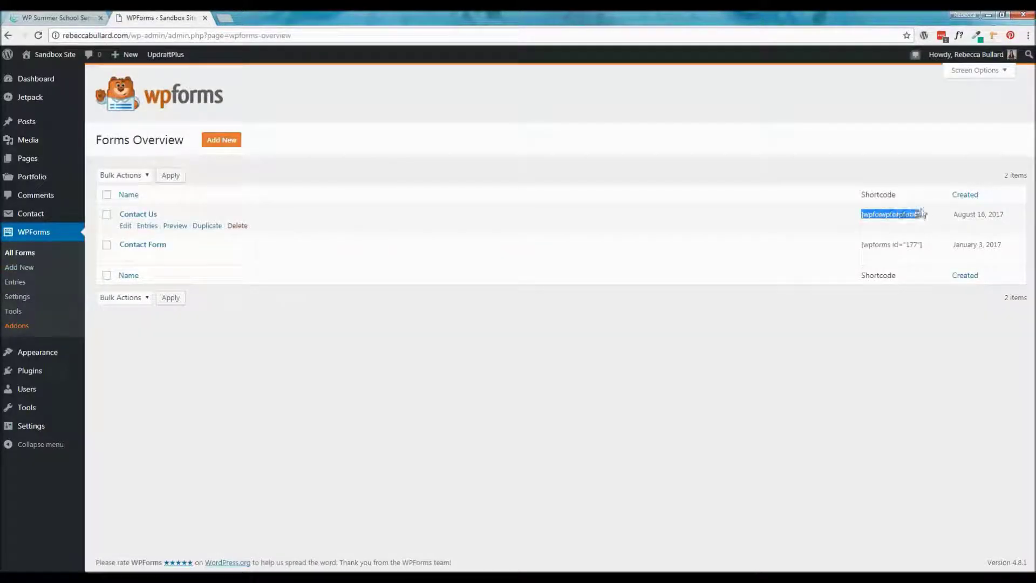
click(869, 222)
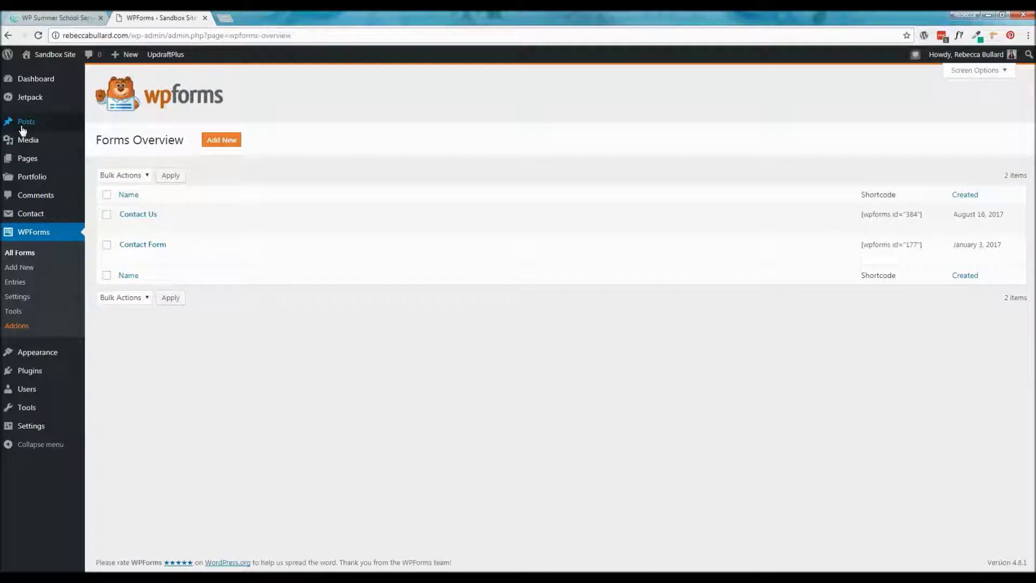
Create a new page titled "WP Forms test"
mouse_move(21, 144)
mouse_move(127, 55)
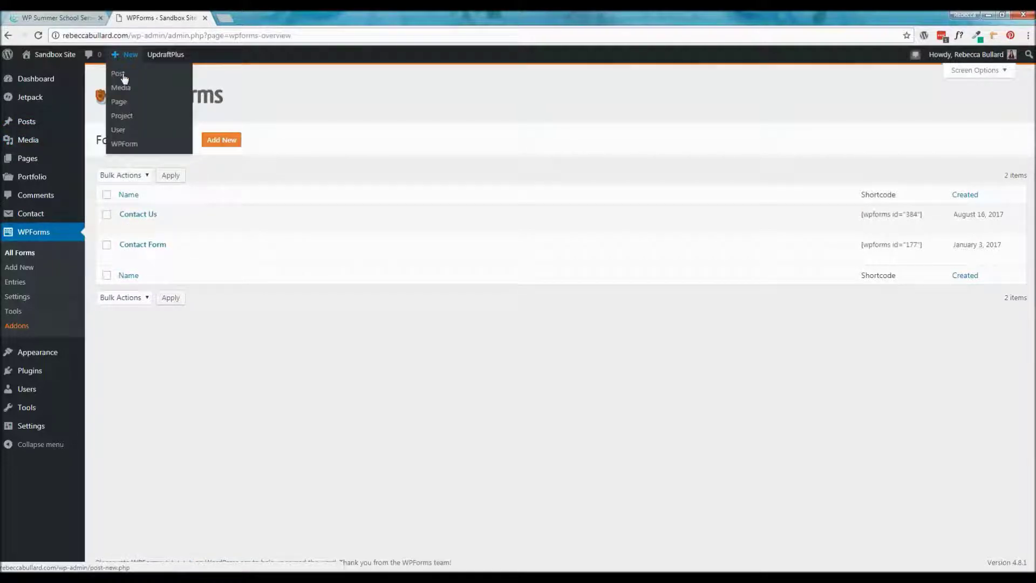
click(122, 102)
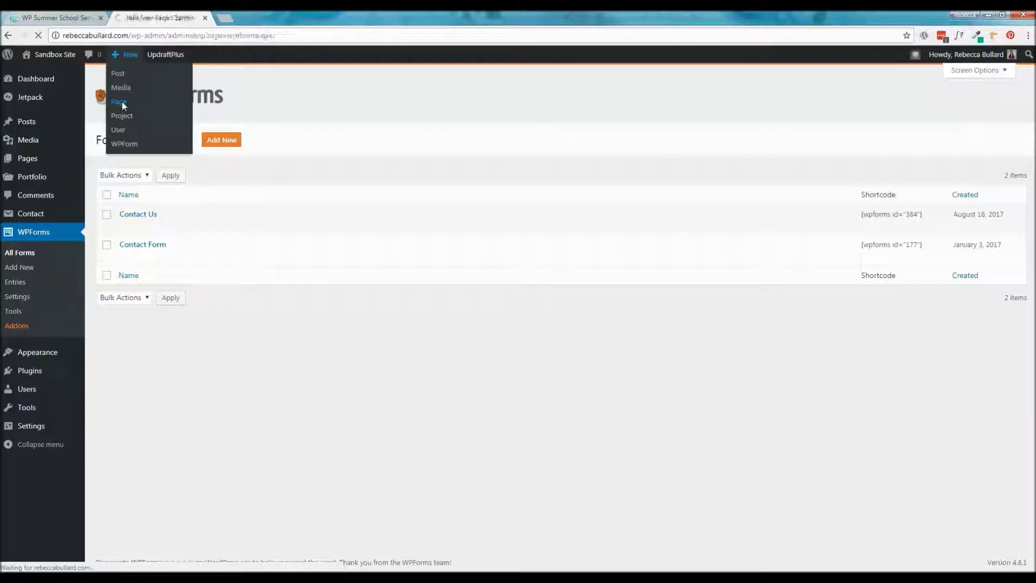
text(WP)
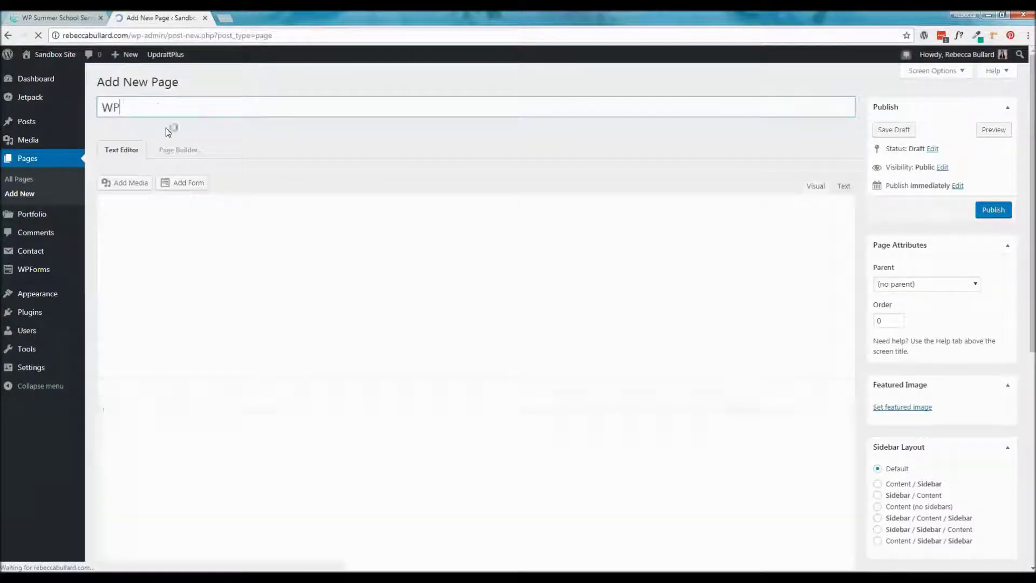
text( Forms test)
Paste the copied form shortcode into the page body and add the line "This is a form" above it
click(154, 274)
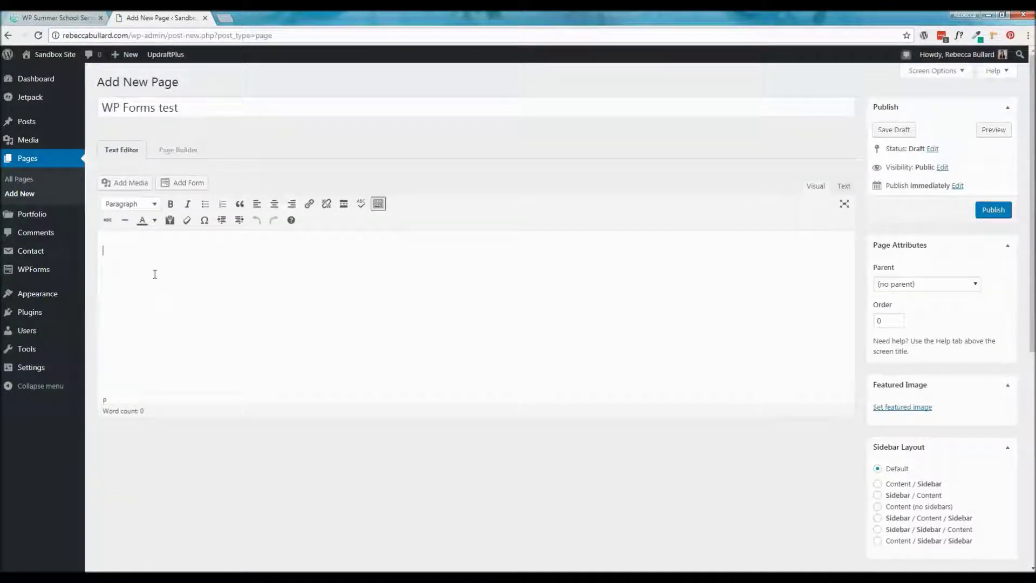
key(ctrl+v)
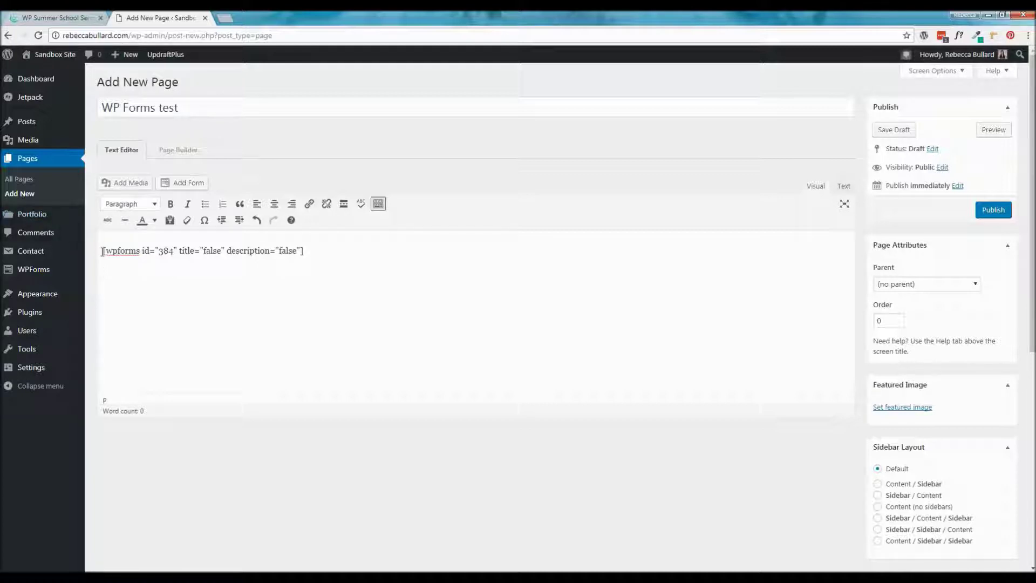
key(Return)
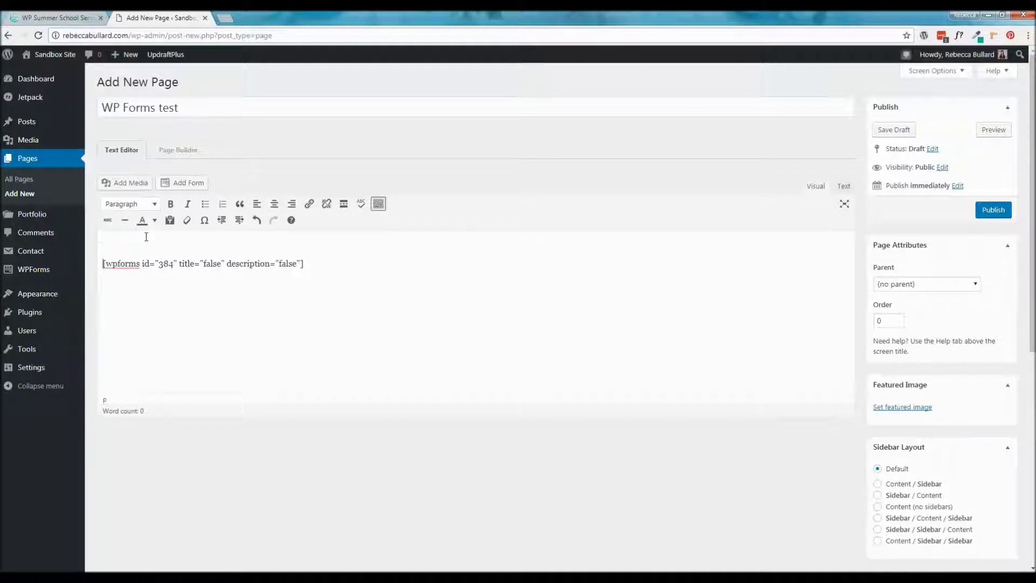
text(This is a t)
text(orm)
Publish the page and view the live version to check the embedded contact form
click(991, 210)
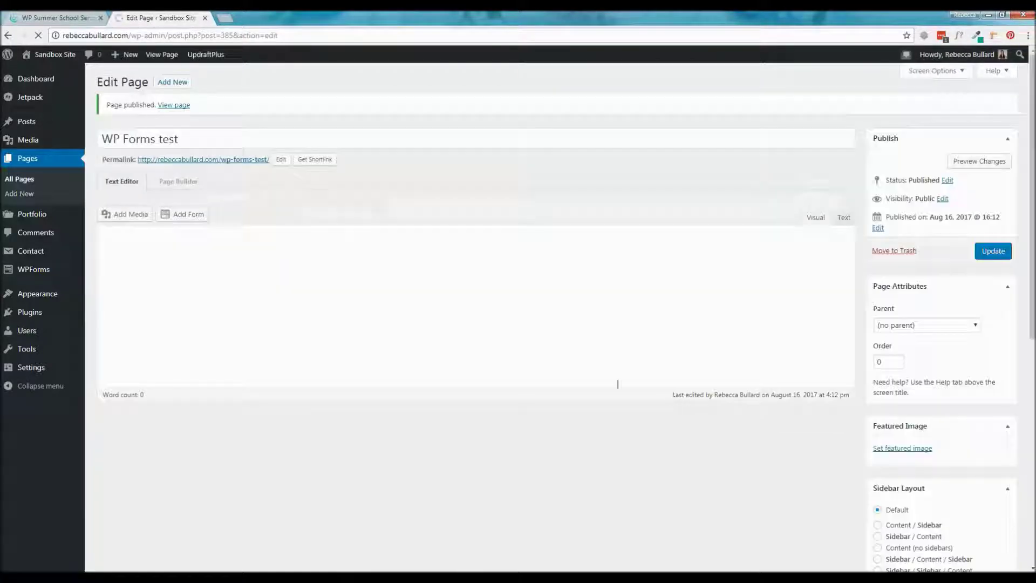
click(205, 161)
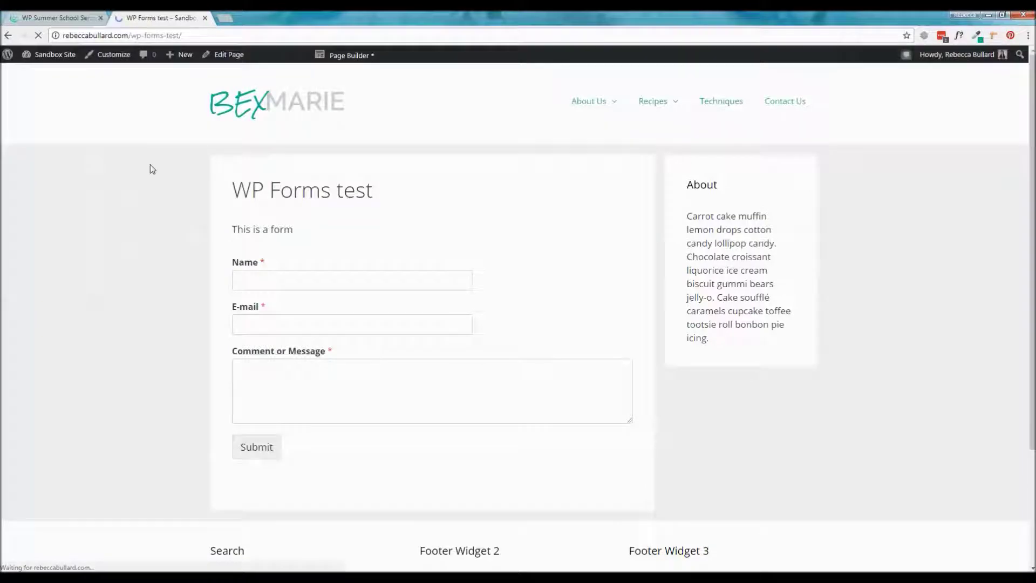
scroll(242, 233, down, 3)
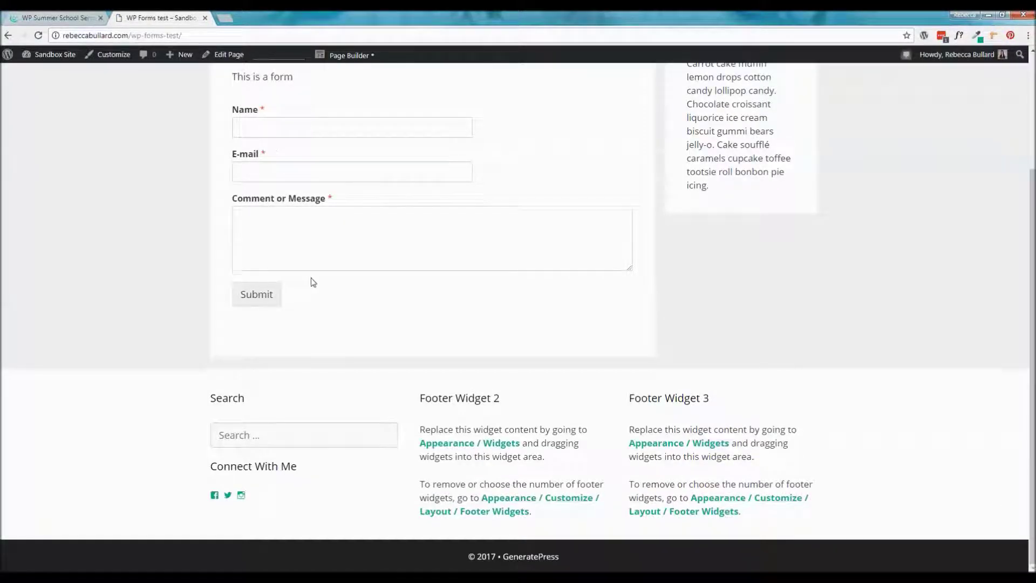
scroll(310, 282, up, 3)
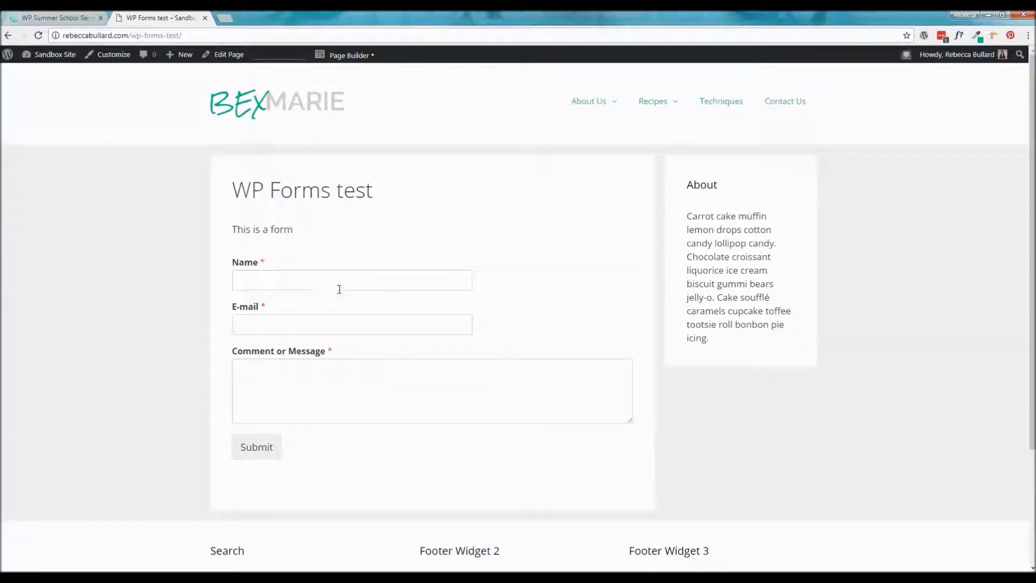